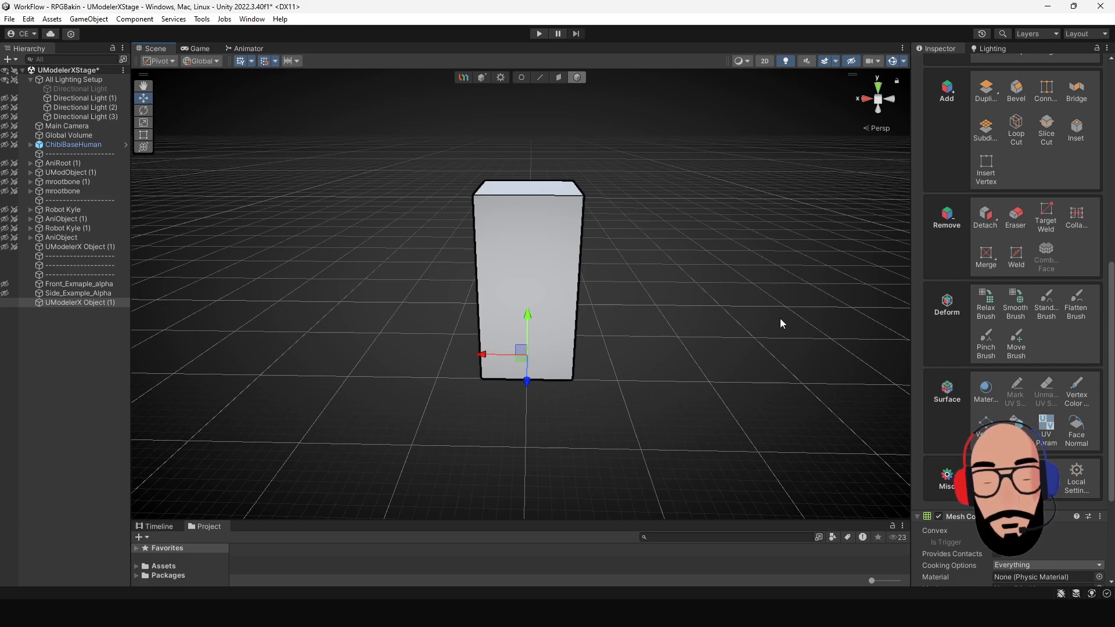
# Add a Bend modifier to the tall box's modifier stack
pyautogui.scroll(6, 1047, 380)
pyautogui.scroll(2, 1046, 382)
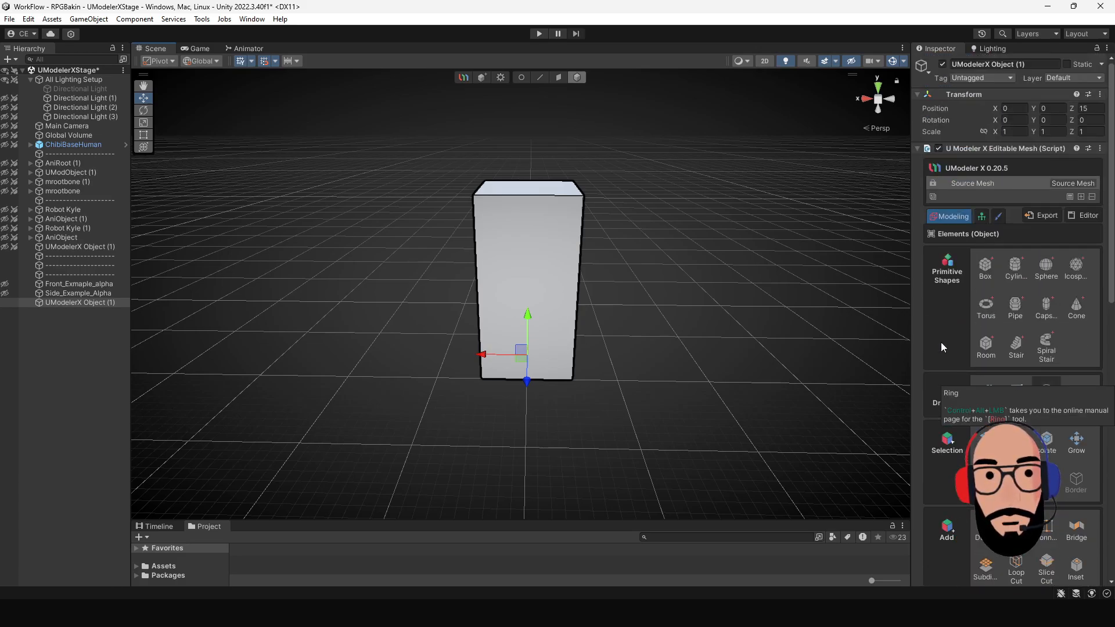
pyautogui.keyDown('alt'); pyautogui.moveTo(649, 239); pyautogui.dragTo(553, 237); pyautogui.keyUp('alt')
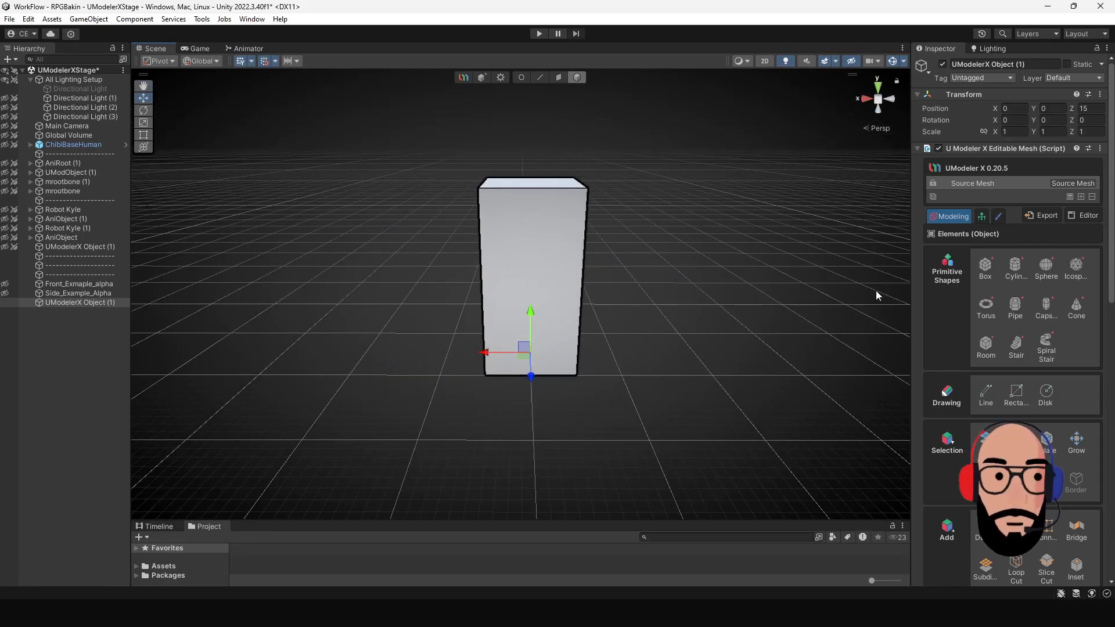
pyautogui.click(1081, 198)
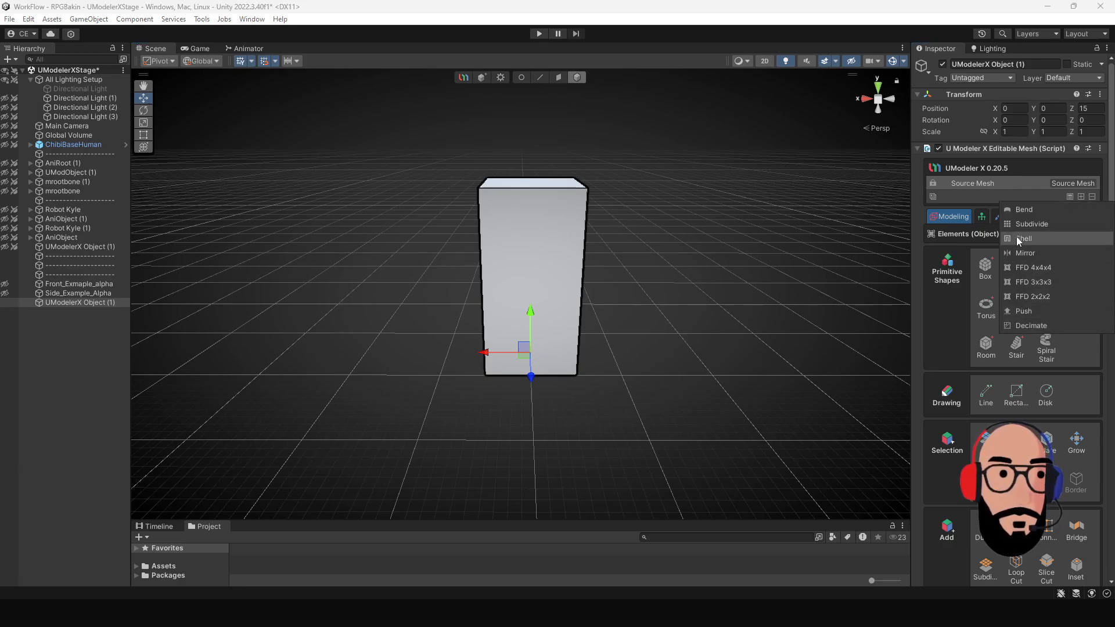
pyautogui.click(1044, 210)
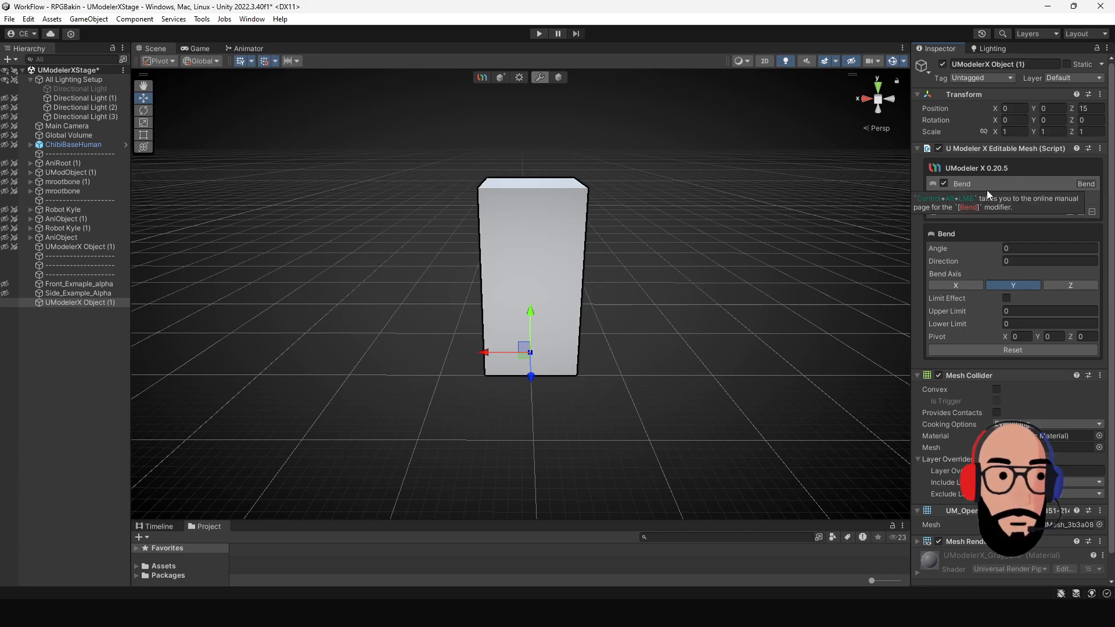
# Switch between the Source Mesh and Bend entries of the stack to compare their settings
pyautogui.click(1033, 199)
pyautogui.click(1024, 186)
pyautogui.click(1022, 197)
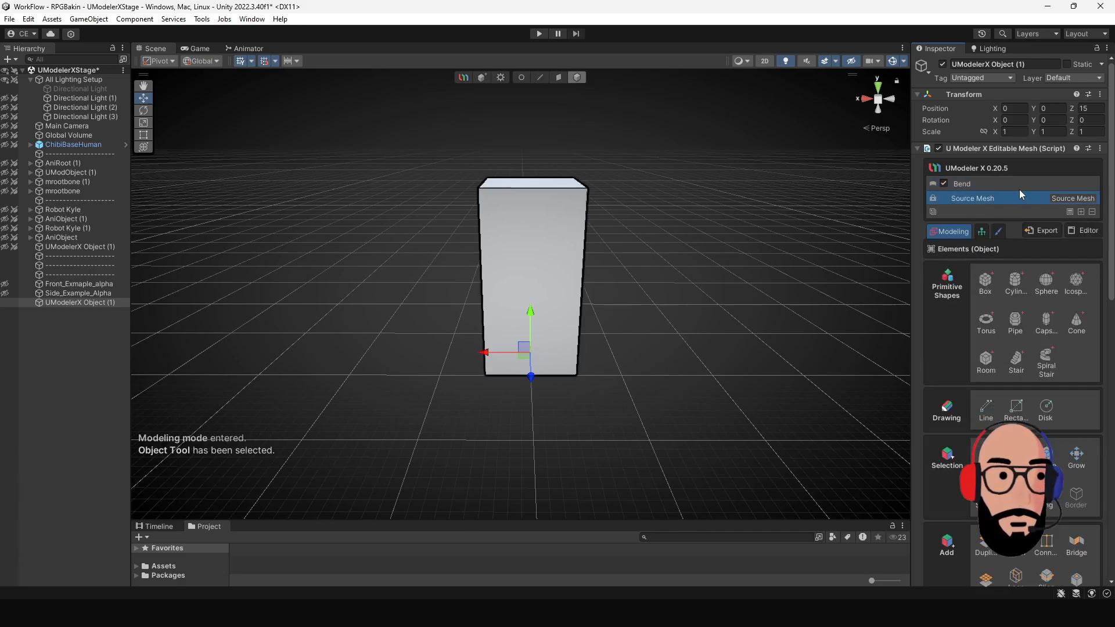
pyautogui.click(1018, 184)
pyautogui.click(1016, 196)
pyautogui.click(1016, 185)
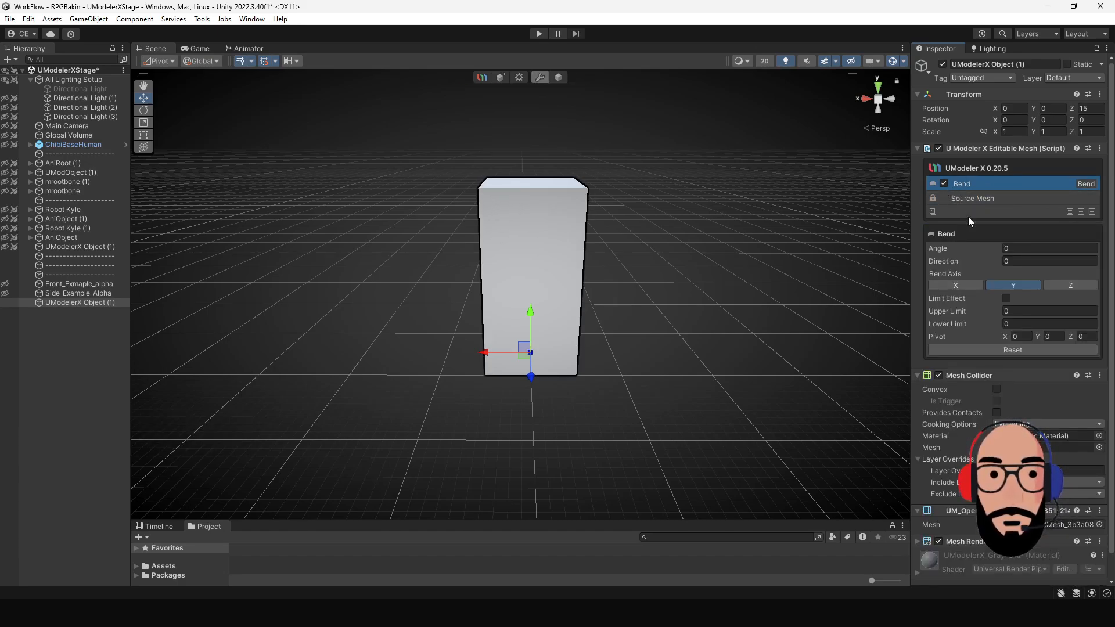
# Turn the Bend modifier off and on again and remove it from the stack
pyautogui.click(944, 184)
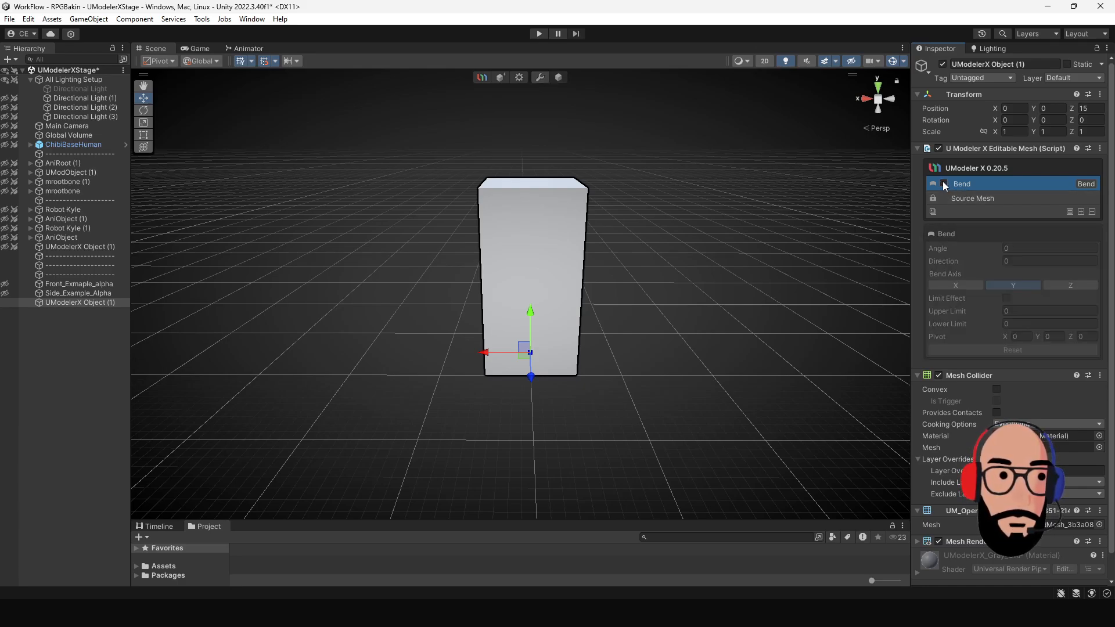
pyautogui.click(945, 184)
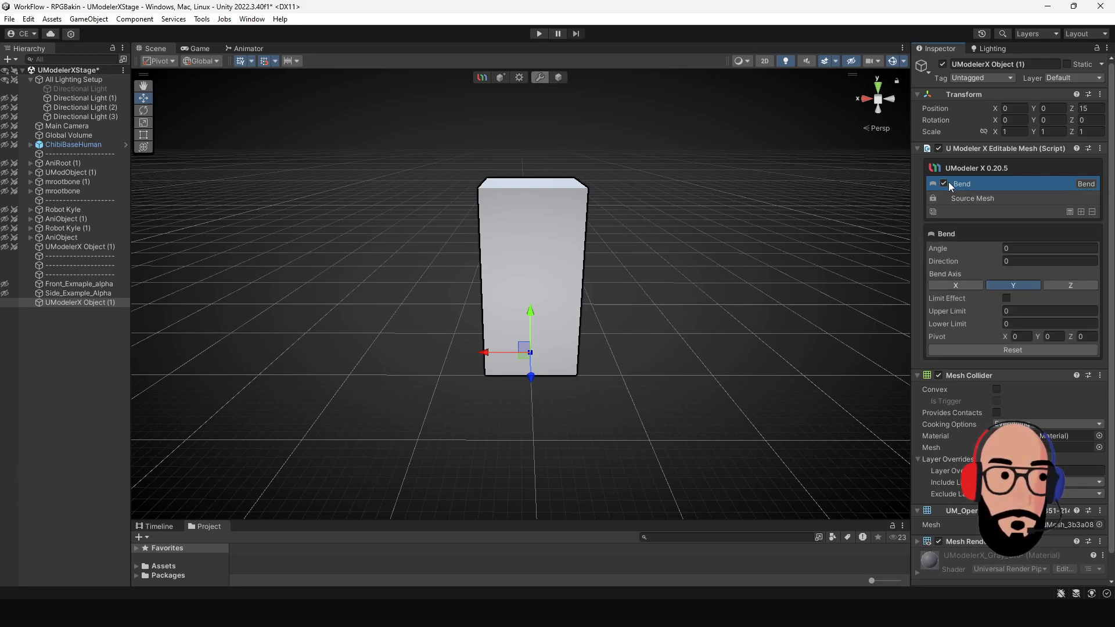
pyautogui.click(1092, 212)
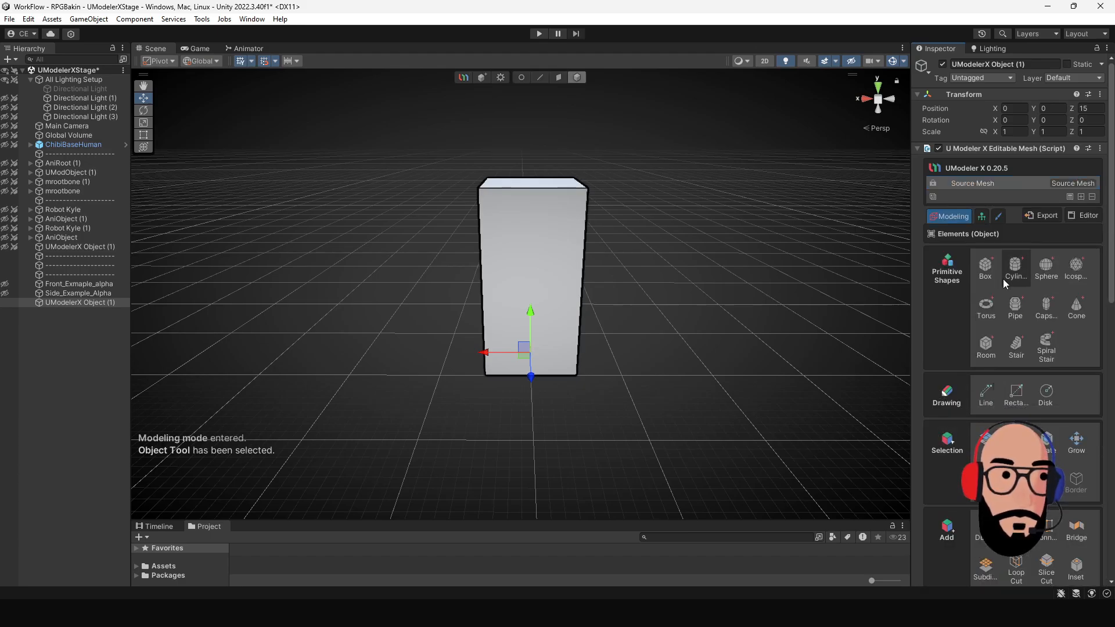
# Add the Bend modifier back onto the box with the bend axis left on Y
pyautogui.click(1082, 197)
pyautogui.click(1045, 208)
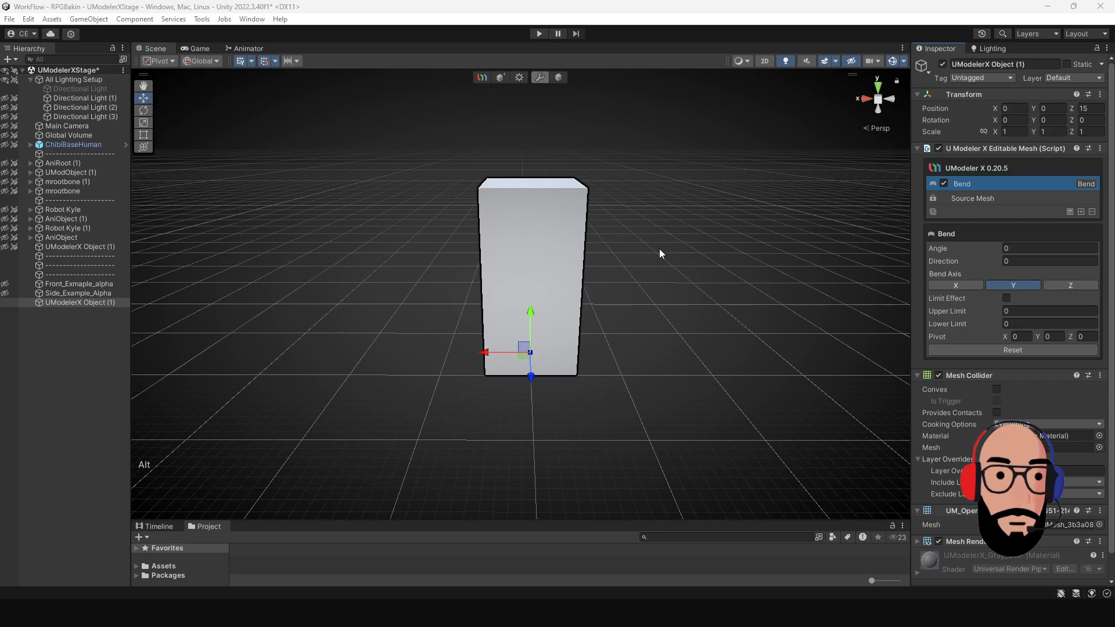
pyautogui.keyDown('alt'); pyautogui.moveTo(659, 250); pyautogui.dragTo(522, 344); pyautogui.keyUp('alt')
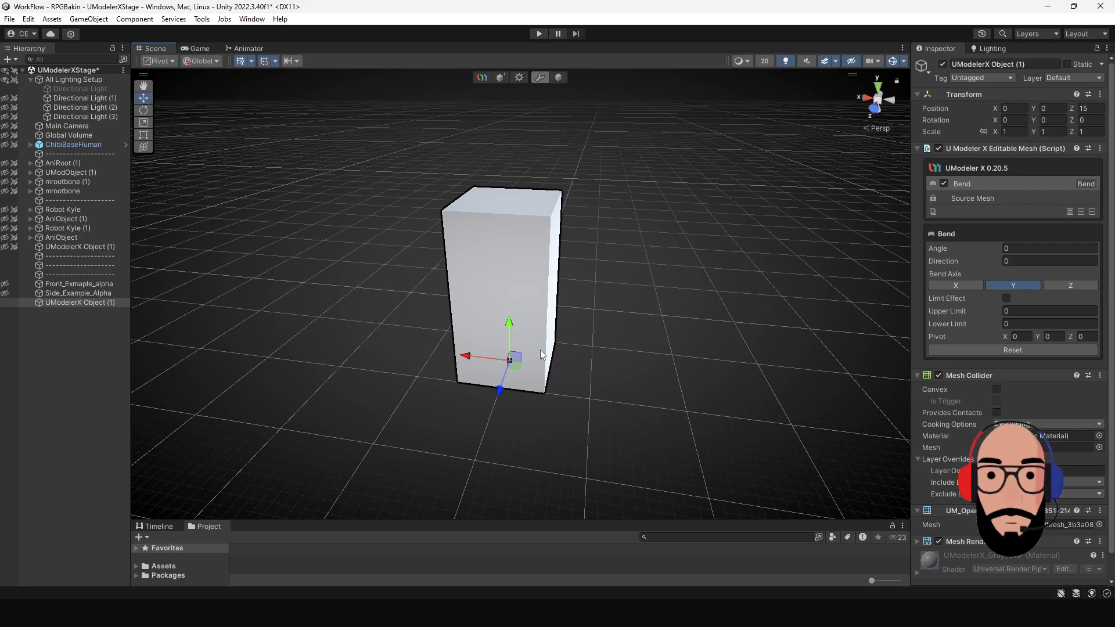
pyautogui.keyDown('alt'); pyautogui.moveTo(541, 351); pyautogui.dragTo(502, 289); pyautogui.keyUp('alt')
pyautogui.keyDown('alt'); pyautogui.moveTo(550, 332); pyautogui.dragTo(571, 339); pyautogui.keyUp('alt')
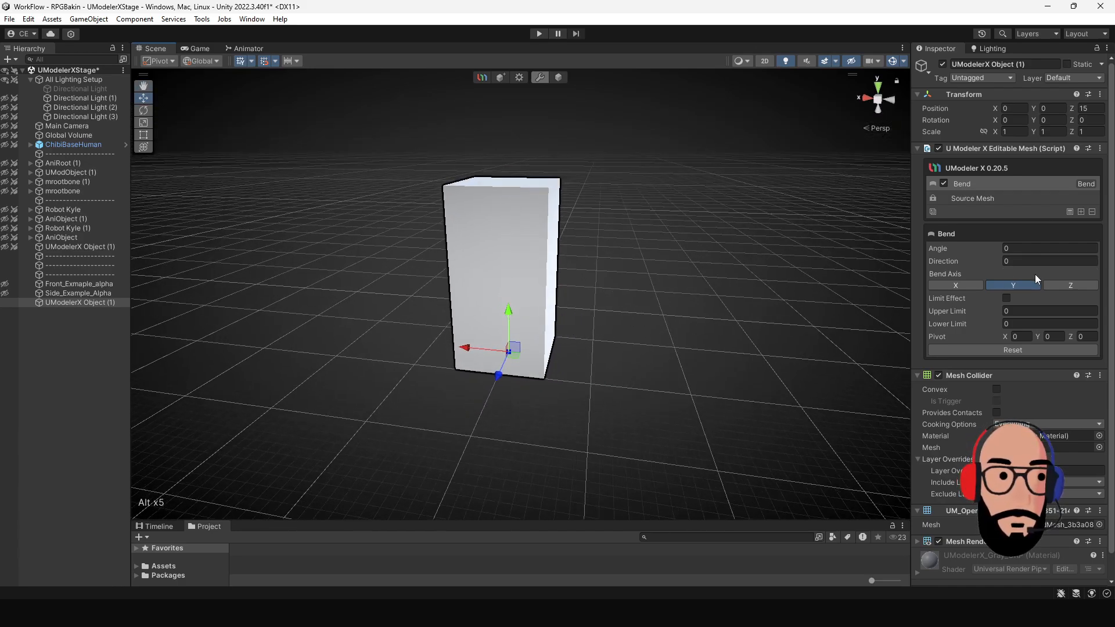
# Try a bend angle of about -71.1 with a direction of about 63.44 on the box
pyautogui.moveTo(988, 249); pyautogui.dragTo(544, 239)
pyautogui.moveTo(974, 260); pyautogui.dragTo(107, 197)
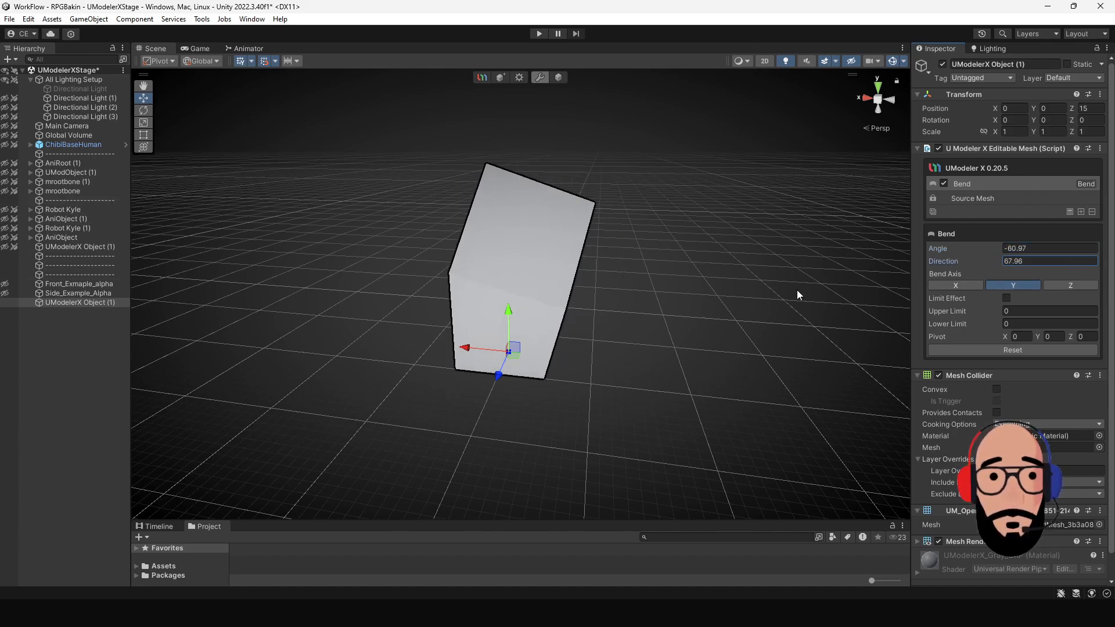
pyautogui.moveTo(991, 264); pyautogui.dragTo(844, 272)
pyautogui.click(1035, 250)
pyautogui.press('alt')
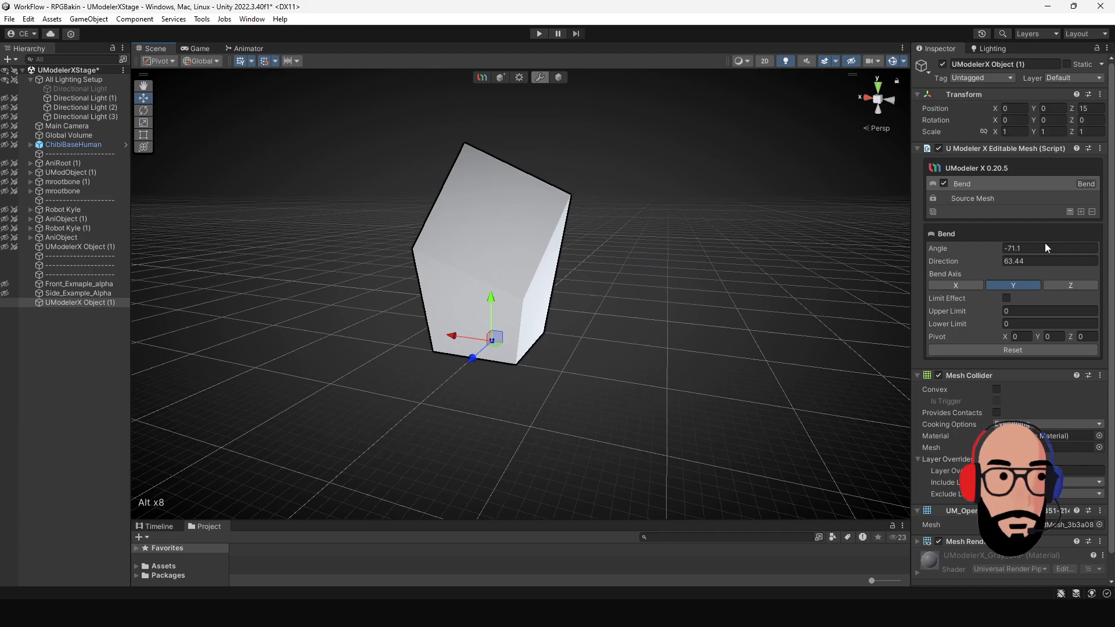
# Set the bend direction to 0 and the bend angle to about 66.6
pyautogui.write('0')
pyautogui.press('Return')
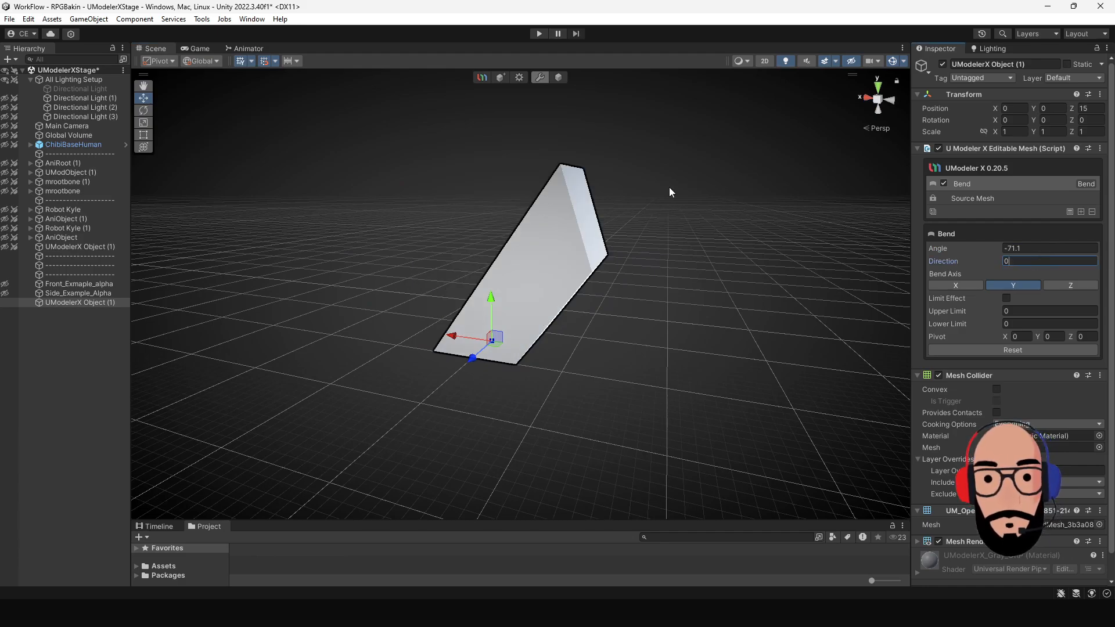
pyautogui.press('alt')
pyautogui.keyDown('alt'); pyautogui.moveTo(630, 309); pyautogui.dragTo(622, 324); pyautogui.keyUp('alt')
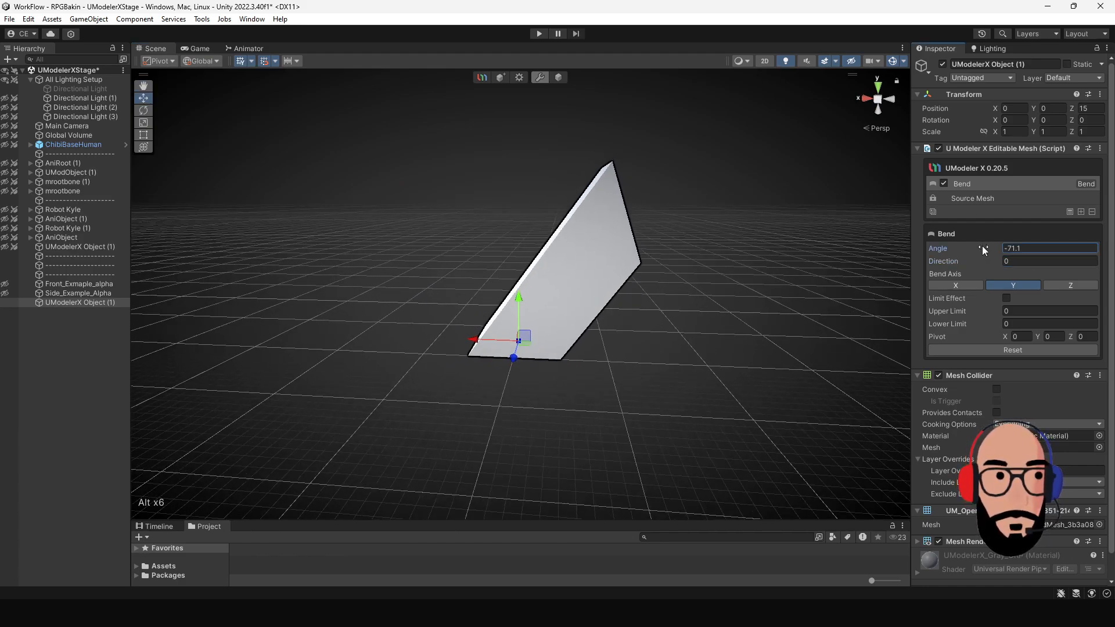
pyautogui.moveTo(981, 246); pyautogui.dragTo(252, 261)
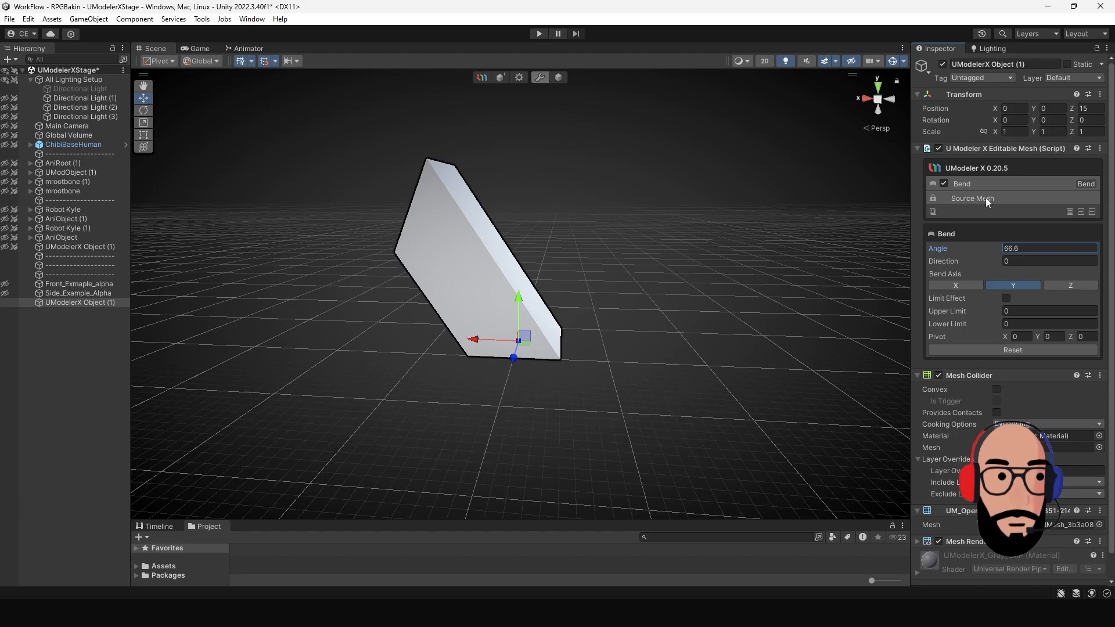
# Add a horizontal loop cut with offset 0 around the middle of the source mesh
pyautogui.click(966, 194)
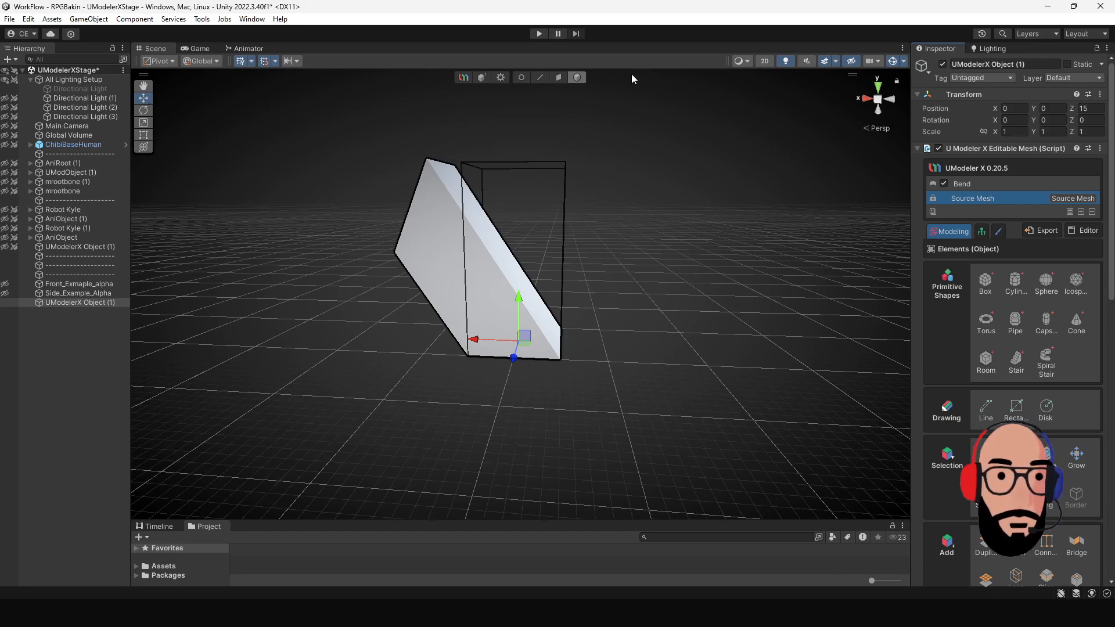
pyautogui.click(559, 78)
pyautogui.scroll(-3, 1026, 347)
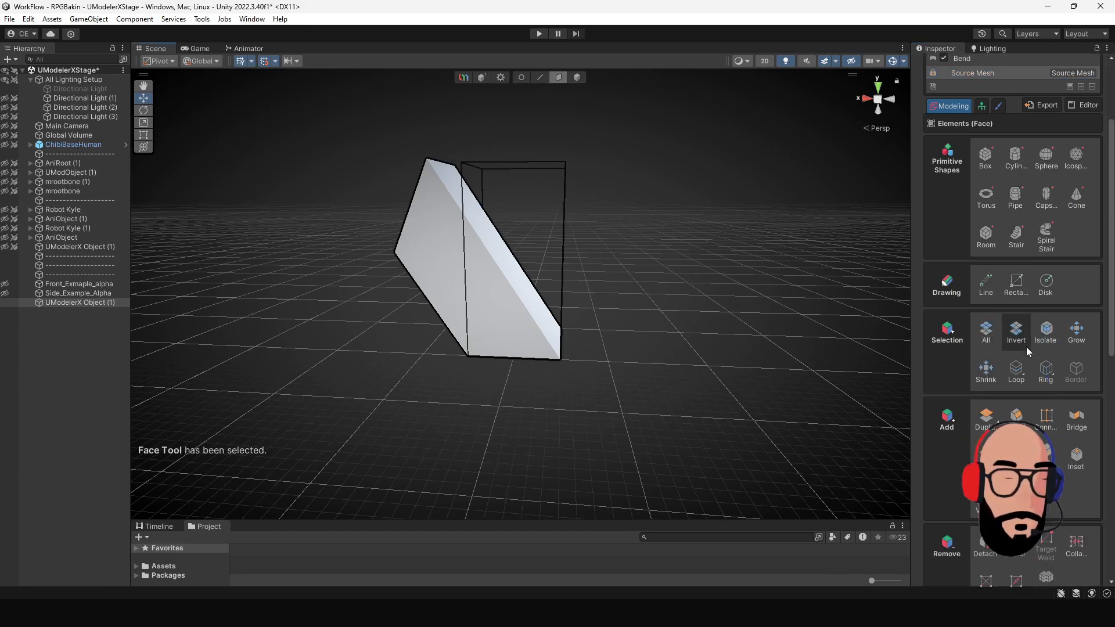
pyautogui.scroll(-2, 1026, 349)
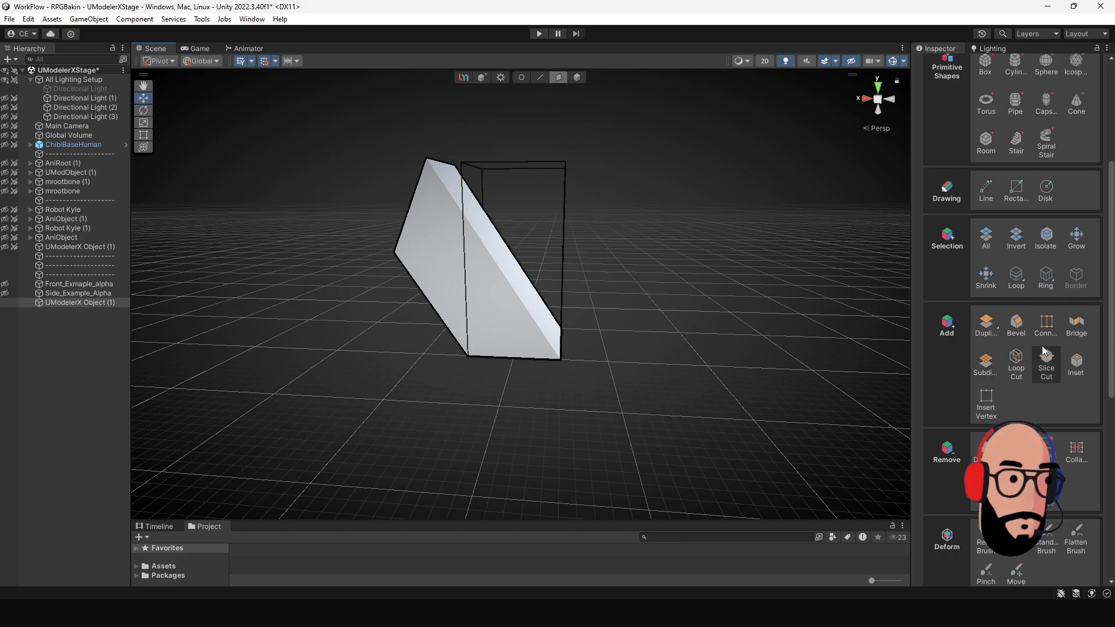
pyautogui.click(1015, 365)
pyautogui.click(1081, 445)
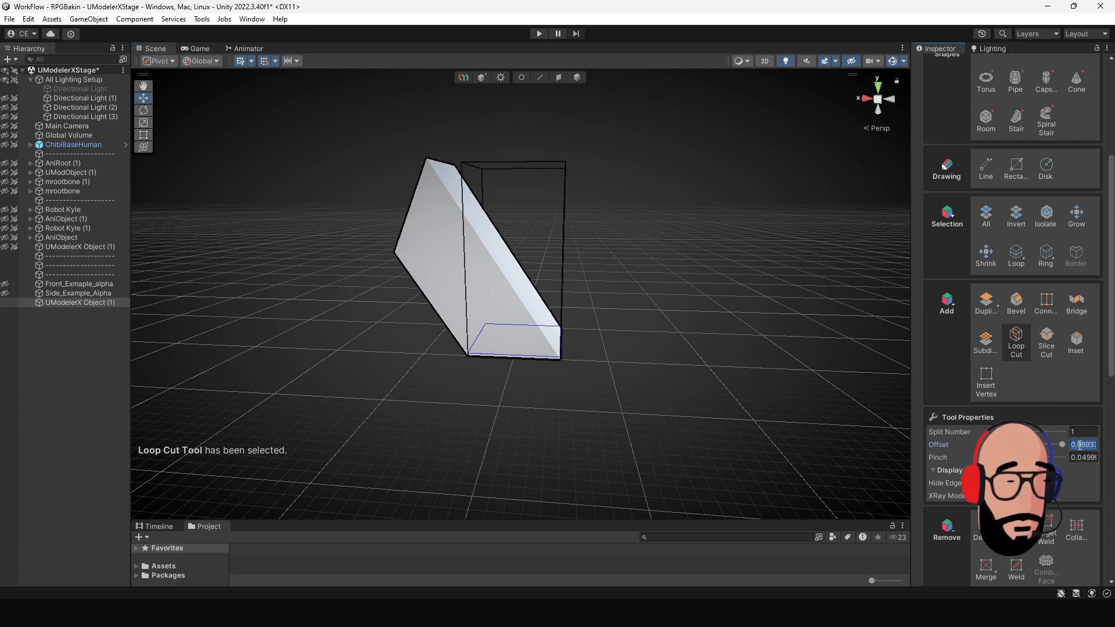
pyautogui.write('0')
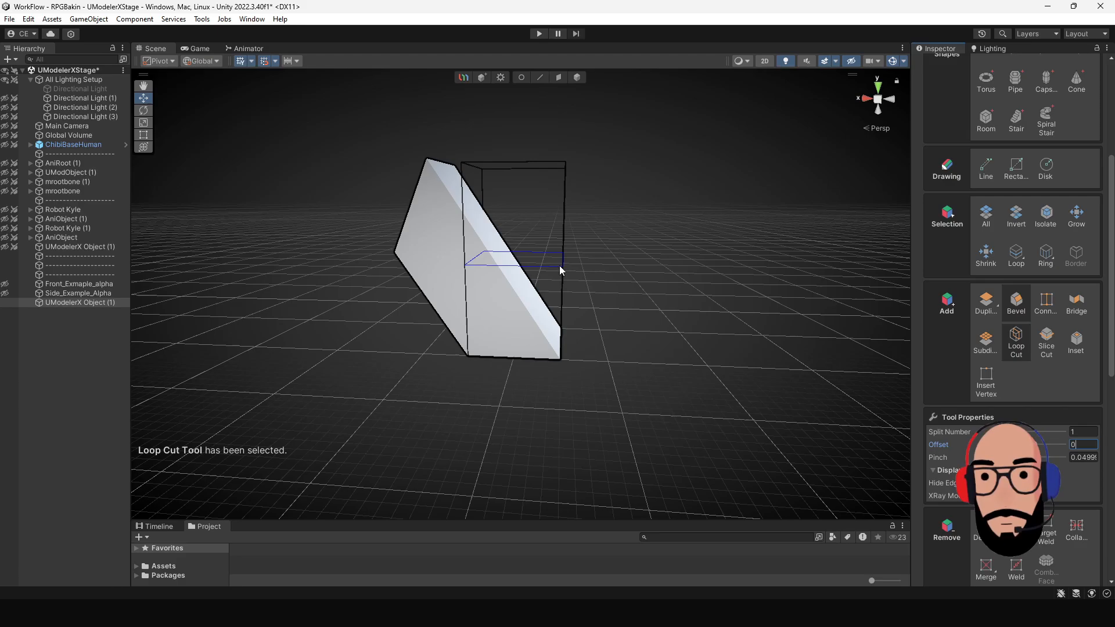
pyautogui.click(559, 266)
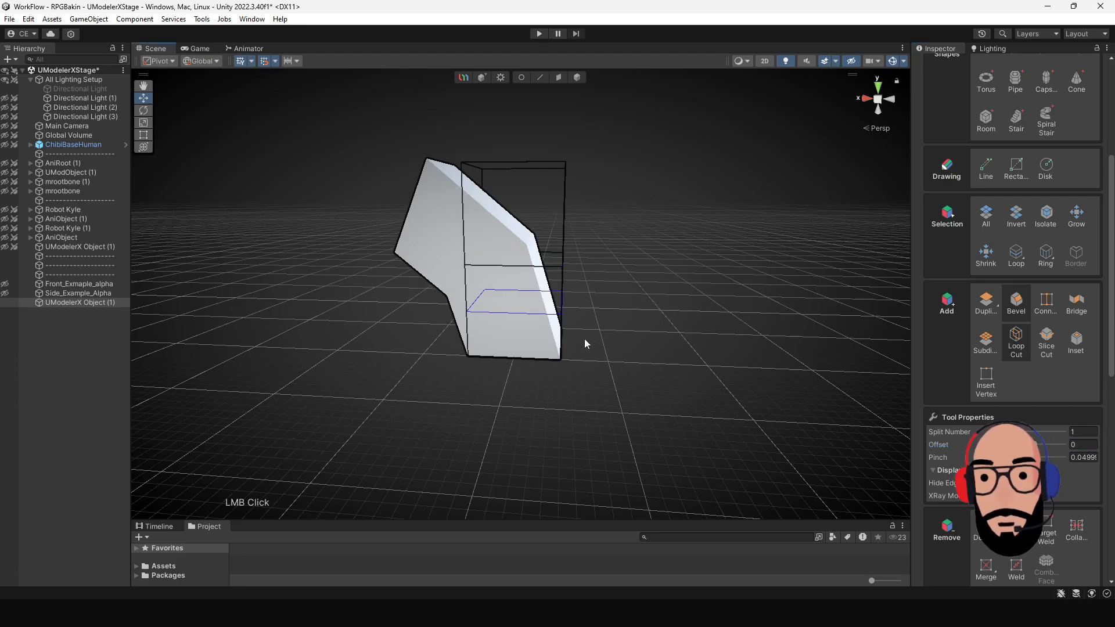
# Add two more horizontal loop cuts, one midway up the source mesh's upper half and one in its lower half
pyautogui.scroll(2, 578, 337)
pyautogui.keyDown('alt'); pyautogui.moveTo(577, 336); pyautogui.dragTo(536, 341); pyautogui.keyUp('alt')
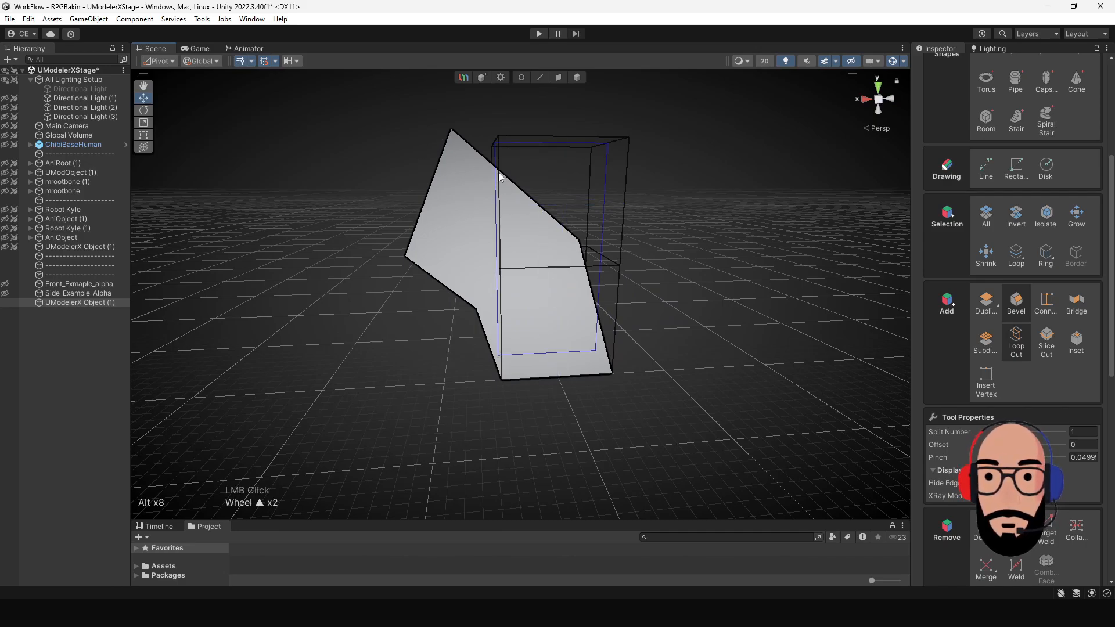
pyautogui.click(548, 207)
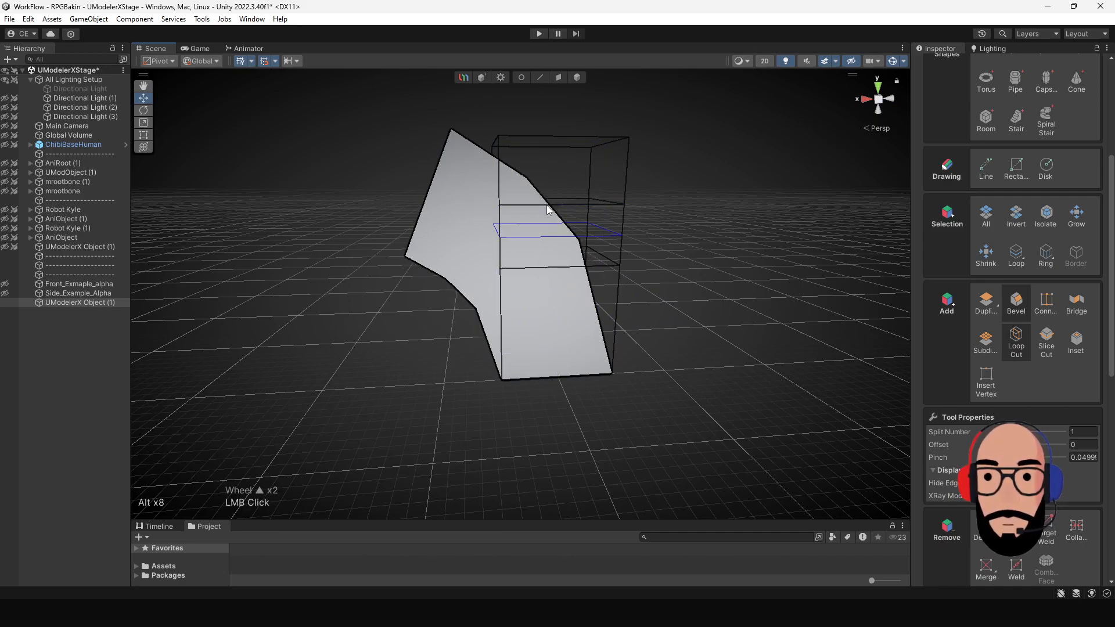
pyautogui.click(575, 323)
pyautogui.keyDown('alt'); pyautogui.moveTo(575, 322); pyautogui.dragTo(627, 332); pyautogui.keyUp('alt')
pyautogui.scroll(6, 978, 360)
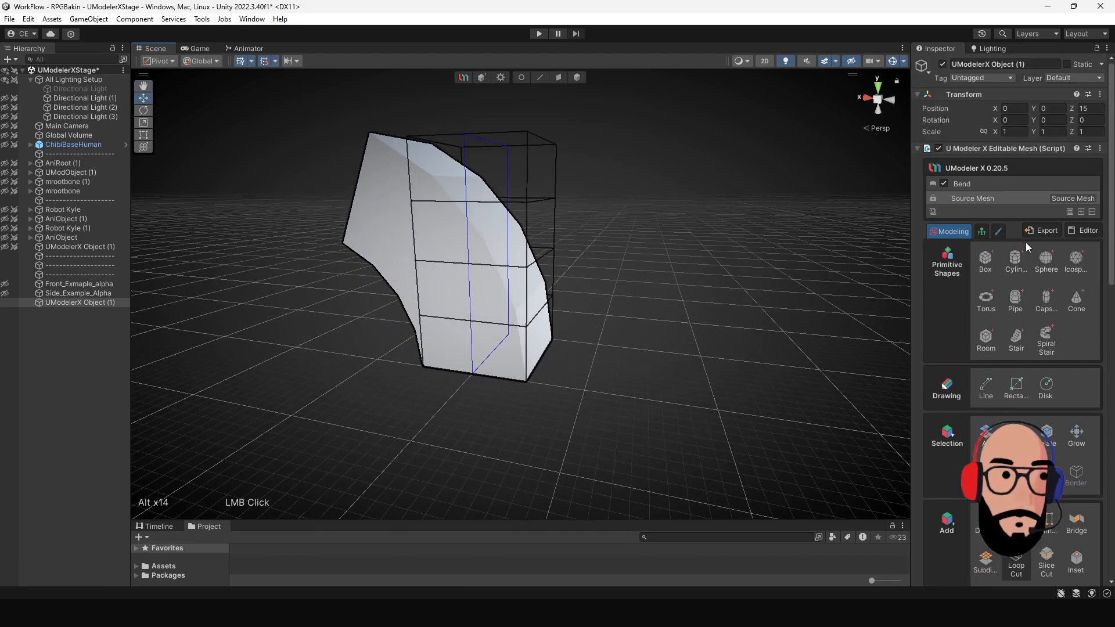
# Set the Bend modifier's angle to about 93.9
pyautogui.click(987, 184)
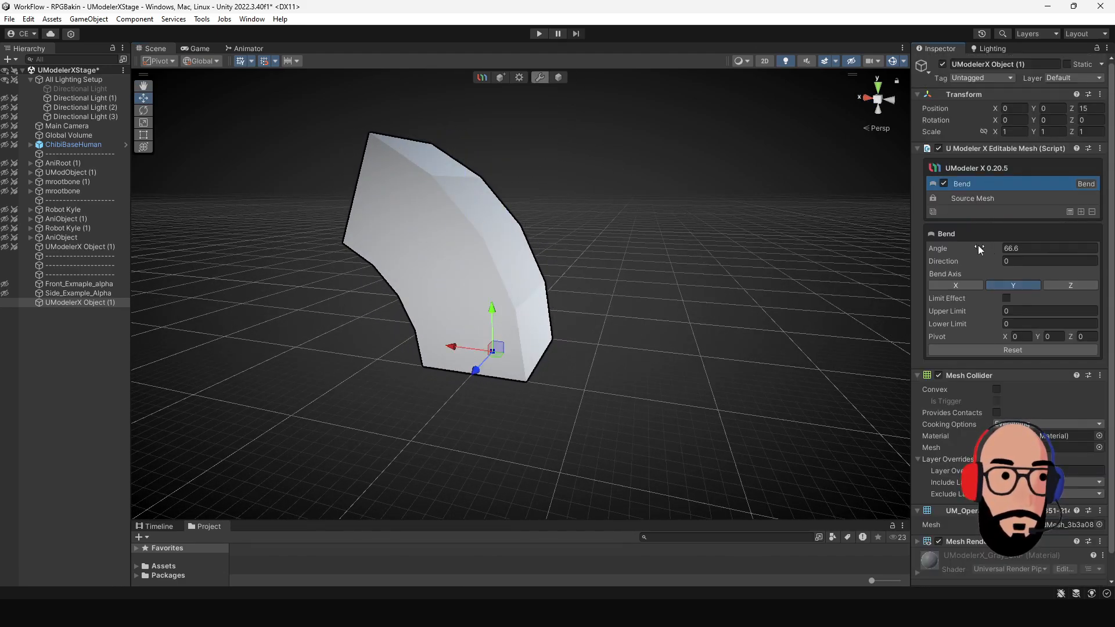
pyautogui.moveTo(978, 245); pyautogui.dragTo(1048, 274)
# Select all vertices on the source mesh's +X side and move them inward along X to make the box about half as wide
pyautogui.click(1000, 200)
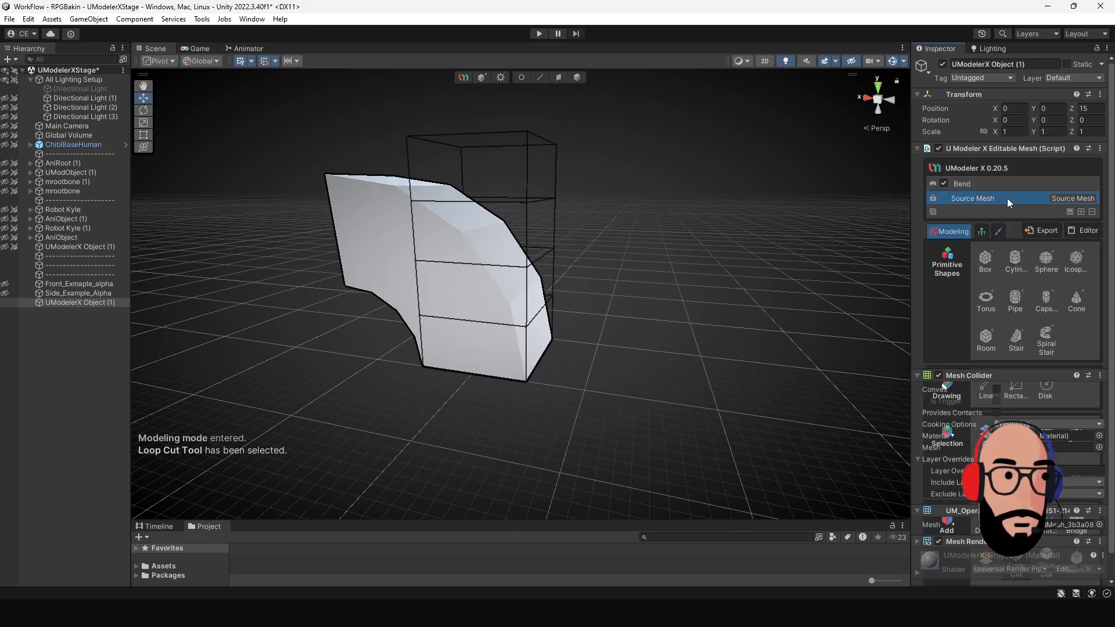
pyautogui.keyDown('alt'); pyautogui.scroll(-2, 708, 292); pyautogui.keyUp('alt')
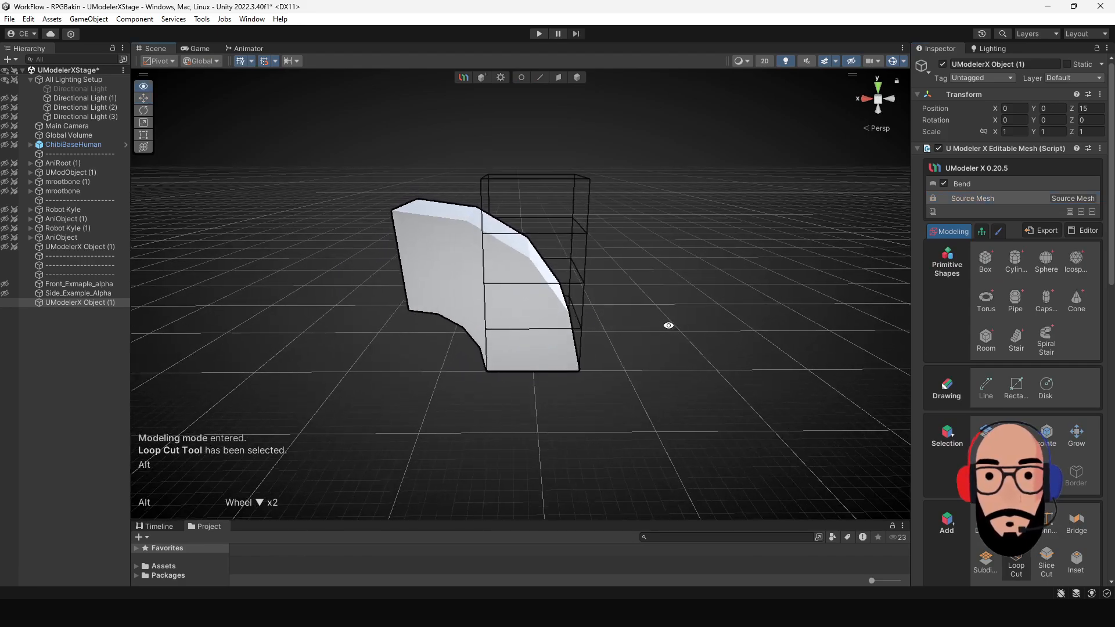
pyautogui.click(521, 78)
pyautogui.keyDown('alt'); pyautogui.moveTo(524, 210); pyautogui.dragTo(546, 250); pyautogui.keyUp('alt')
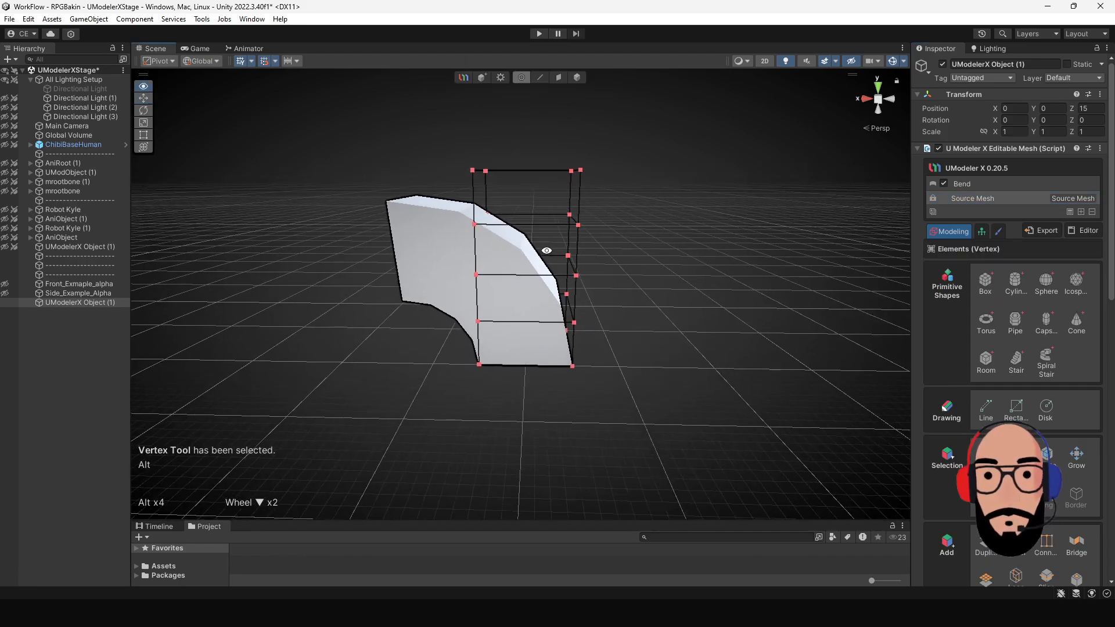
pyautogui.press('alt')
pyautogui.press('alt')
pyautogui.press('alt')
pyautogui.moveTo(458, 200); pyautogui.dragTo(523, 385)
pyautogui.moveTo(435, 277); pyautogui.dragTo(325, 384)
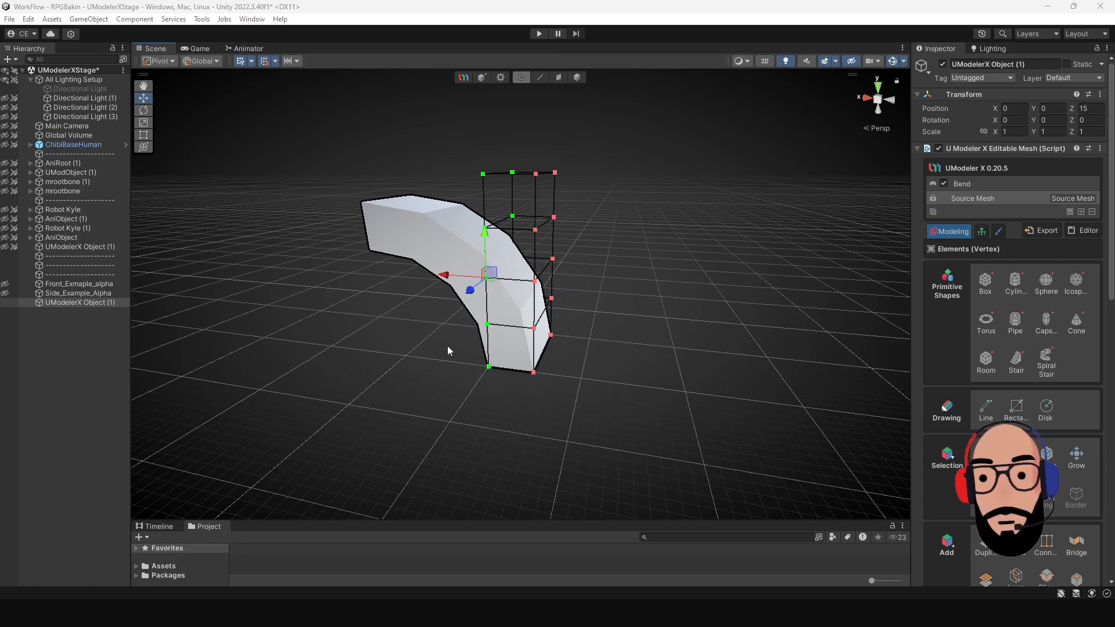
# Reselect the Bend modifier and examine the narrowed, bent shape from several angles
pyautogui.keyDown('alt'); pyautogui.moveTo(431, 319); pyautogui.dragTo(534, 311); pyautogui.keyUp('alt')
pyautogui.scroll(2, 545, 308)
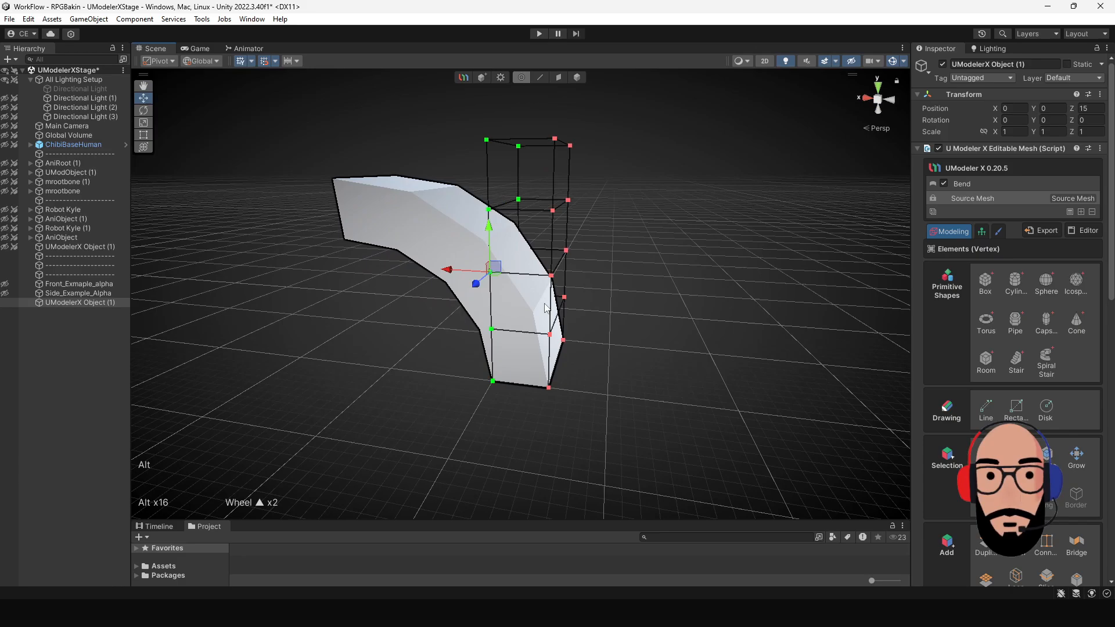
pyautogui.keyDown('alt'); pyautogui.moveTo(546, 309); pyautogui.dragTo(552, 346, button='middle'); pyautogui.keyUp('alt')
pyautogui.keyDown('alt'); pyautogui.moveTo(551, 346); pyautogui.dragTo(592, 279, button='right'); pyautogui.keyUp('alt')
pyautogui.keyDown('alt'); pyautogui.moveTo(594, 278); pyautogui.dragTo(715, 273); pyautogui.keyUp('alt')
pyautogui.click(1040, 183)
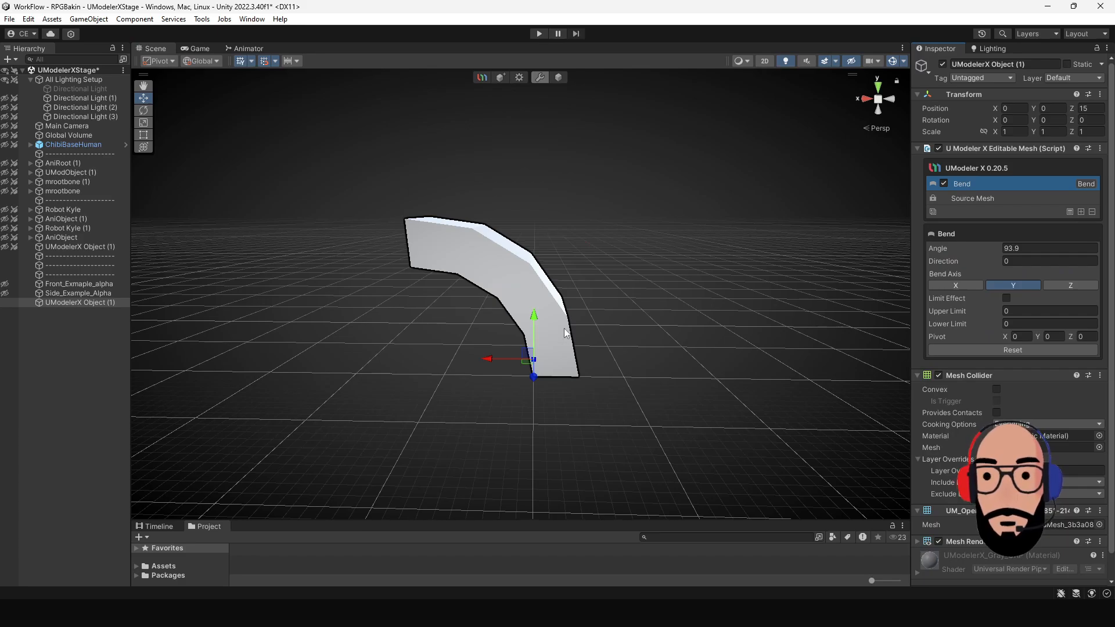
pyautogui.press('alt')
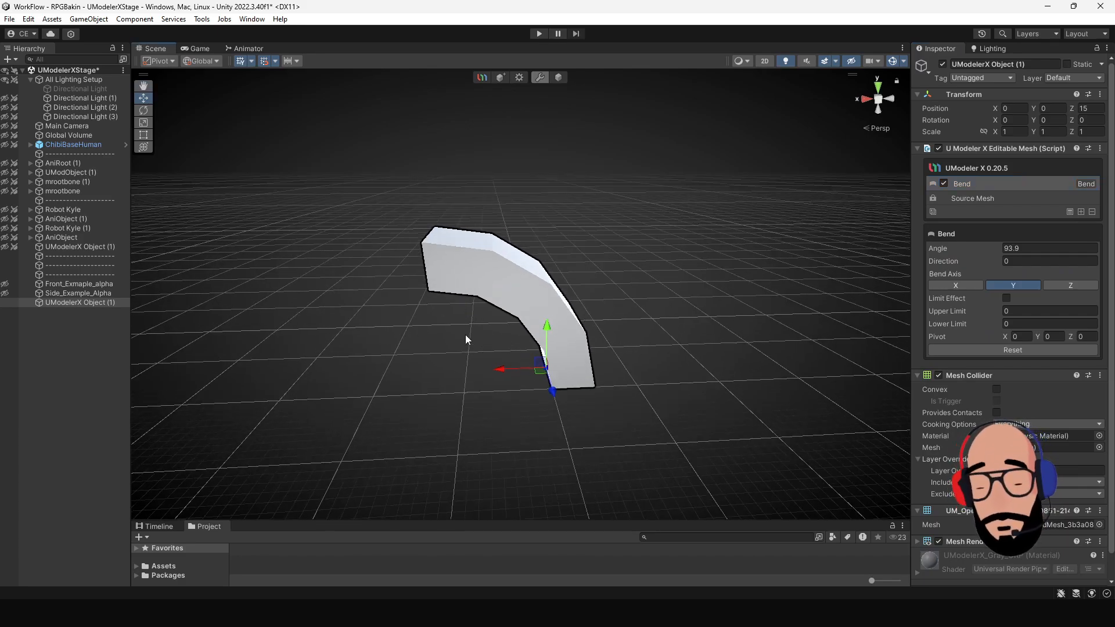
pyautogui.click(664, 291)
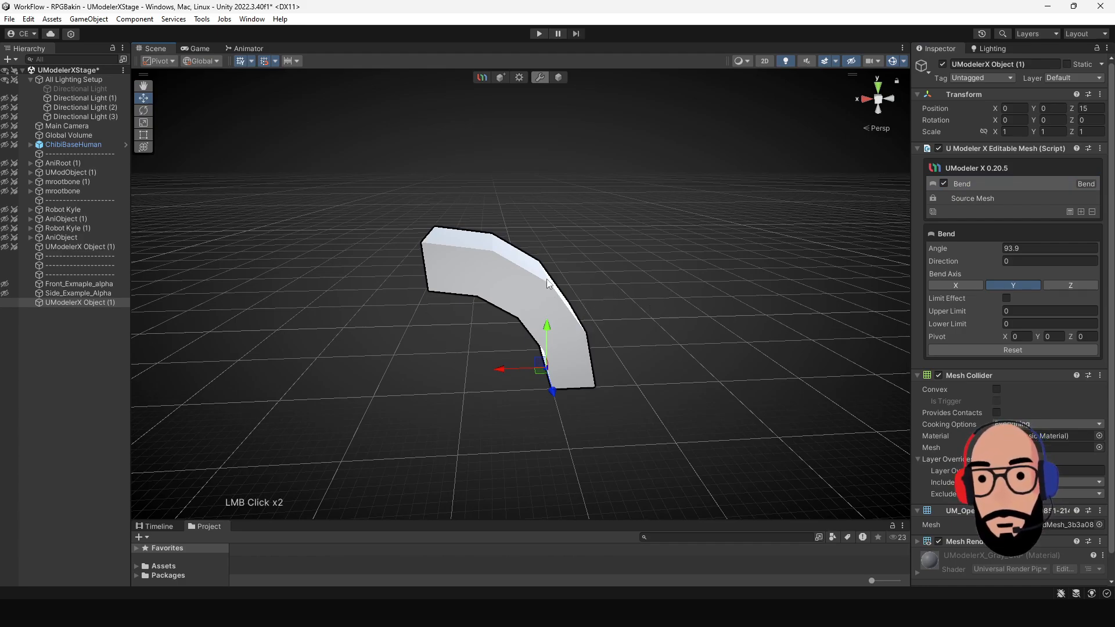
# Switch to the object tool and toggle the Bend modifier off and on to compare the straight and bent shapes, leaving it enabled
pyautogui.scroll(-2, 556, 309)
pyautogui.scroll(2, 557, 311)
pyautogui.click(558, 78)
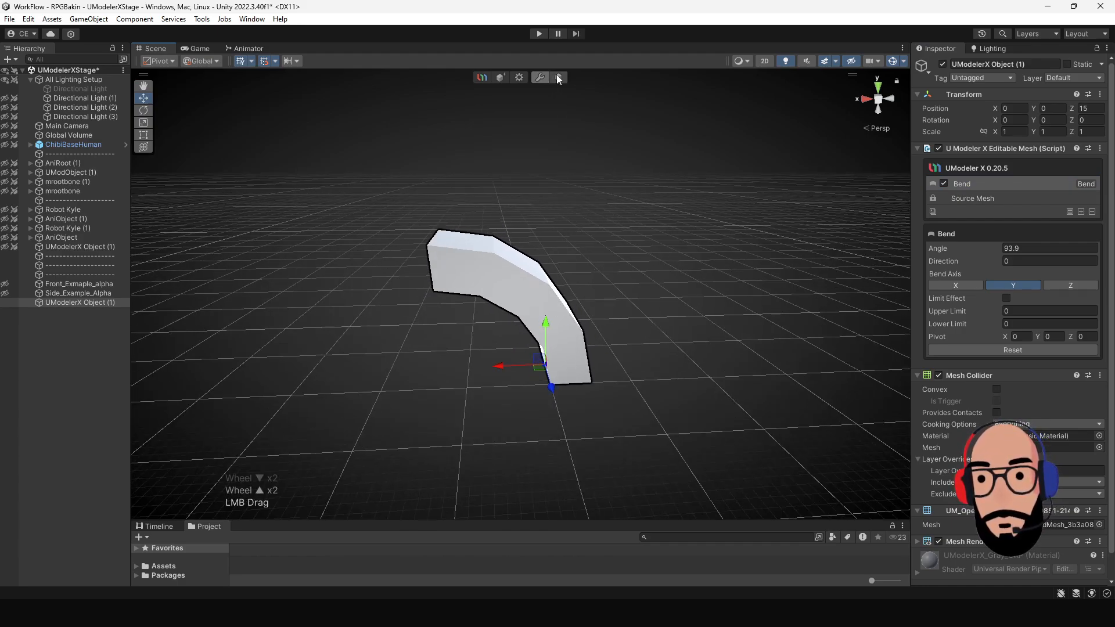
pyautogui.moveTo(671, 283)
pyautogui.keyDown('alt'); pyautogui.mouseDown()
pyautogui.moveTo(595, 268)
pyautogui.moveTo(593, 258)
pyautogui.moveTo(636, 267)
pyautogui.moveTo(629, 280)
pyautogui.moveTo(659, 281)
pyautogui.moveTo(592, 281)
pyautogui.moveTo(678, 294)
pyautogui.mouseUp(); pyautogui.keyUp('alt')
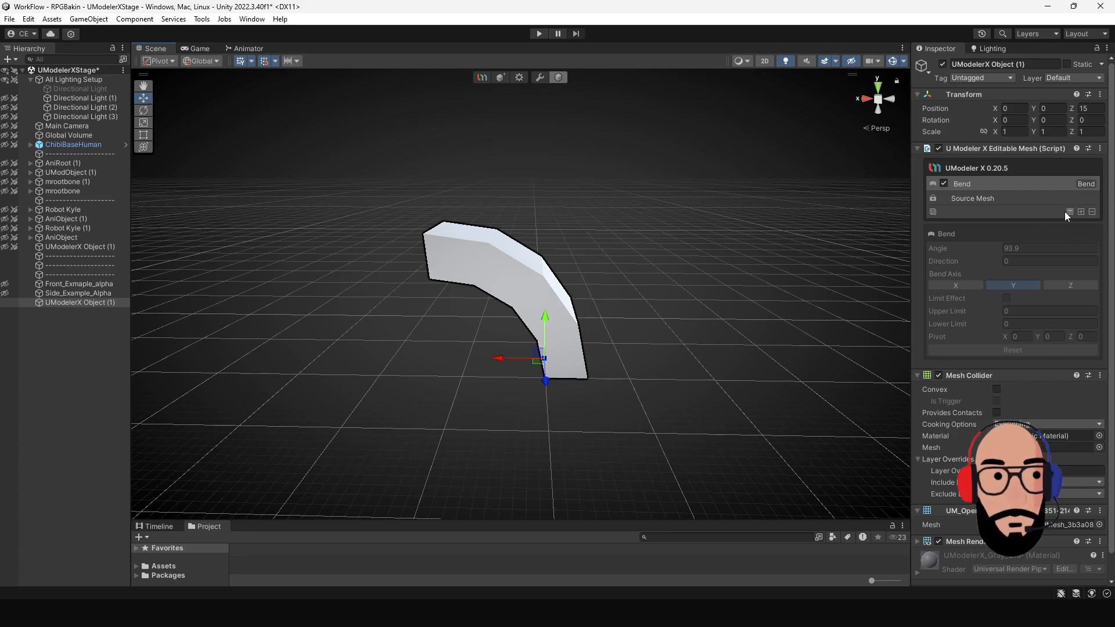
pyautogui.click(943, 183)
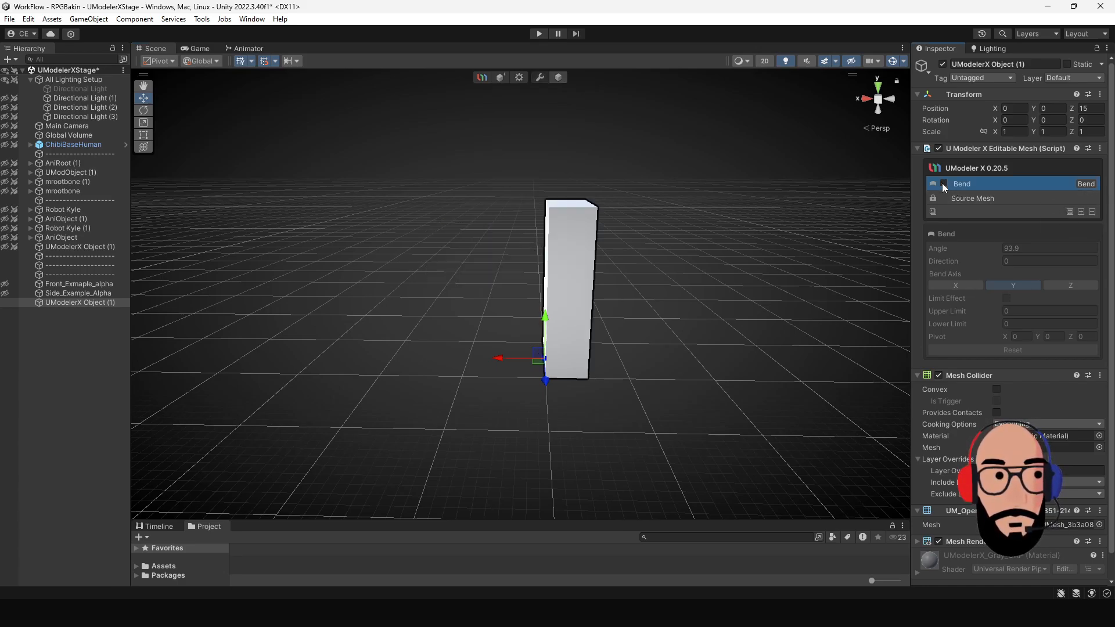
pyautogui.click(943, 183)
pyautogui.click(943, 184)
pyautogui.click(943, 184)
pyautogui.click(943, 184)
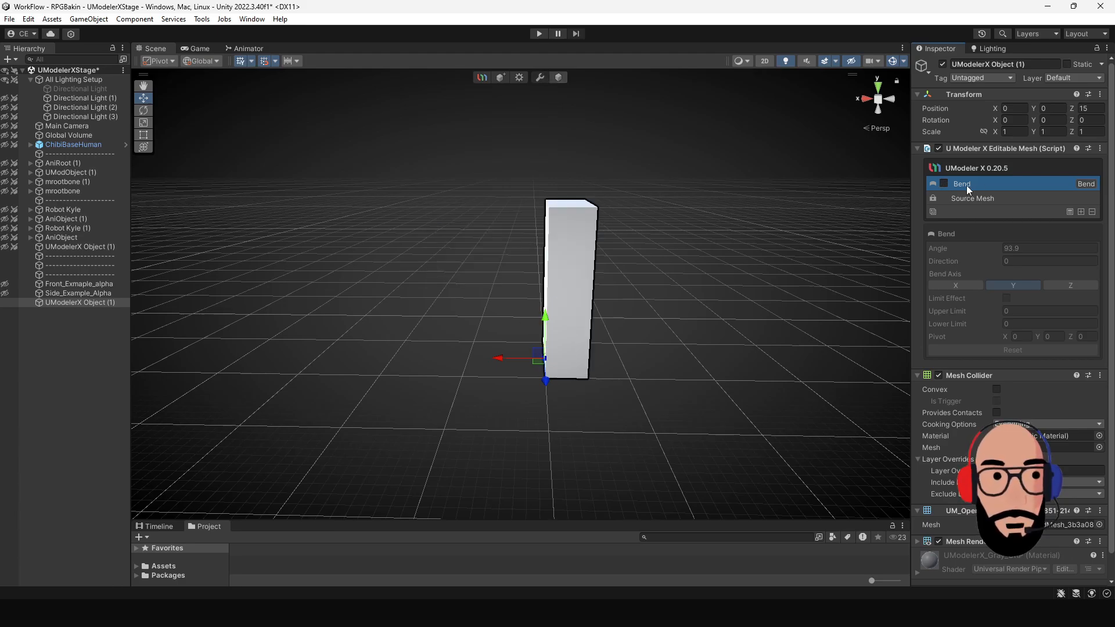
pyautogui.click(943, 184)
# Apply the Bend modifier so that its deformation is baked into the source mesh
pyautogui.click(990, 197)
pyautogui.click(993, 186)
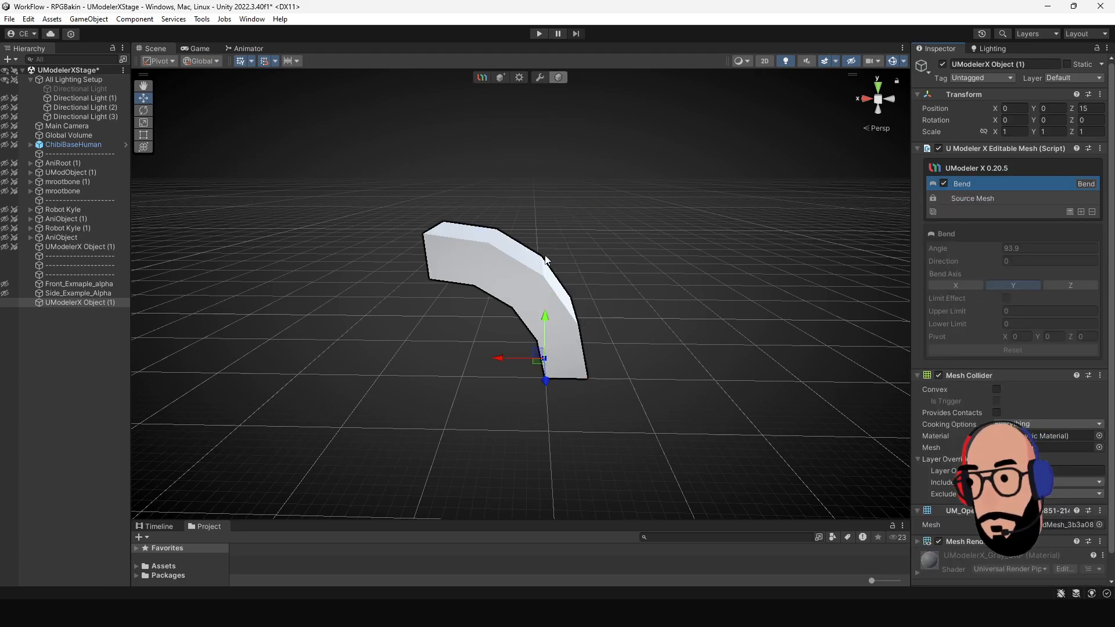
pyautogui.keyDown('alt'); pyautogui.moveTo(617, 302); pyautogui.dragTo(642, 276); pyautogui.keyUp('alt')
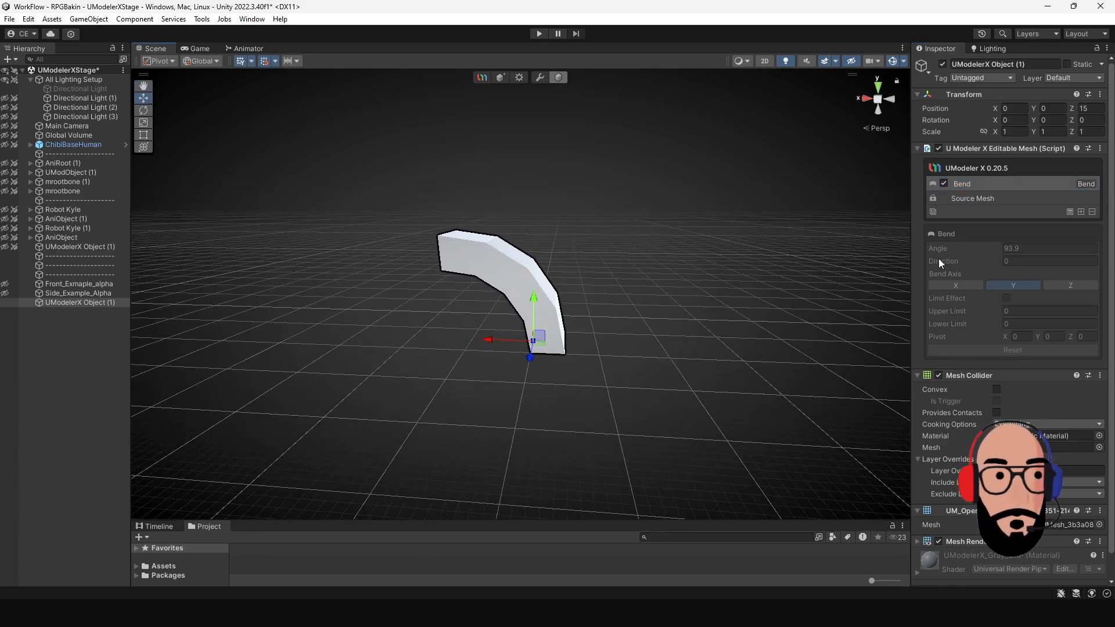
pyautogui.click(1069, 212)
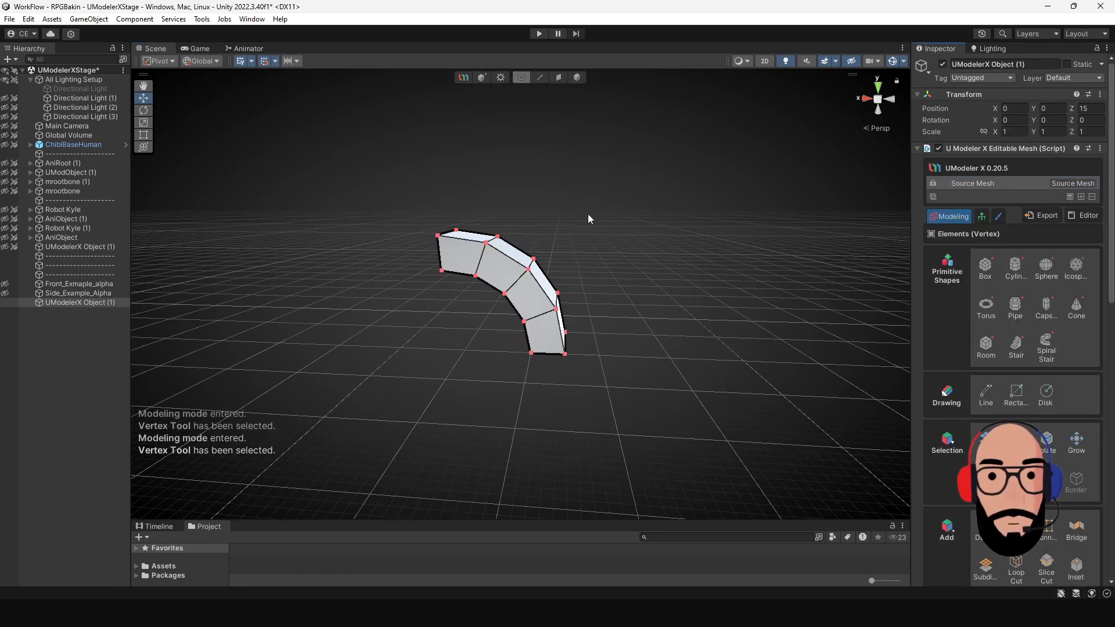
# Extrude the face at the bent arm's free upper end outward along X to form a long straight section
pyautogui.click(561, 80)
pyautogui.keyDown('alt'); pyautogui.moveTo(423, 181); pyautogui.dragTo(535, 196); pyautogui.keyUp('alt')
pyautogui.click(517, 263)
pyautogui.moveTo(578, 269); pyautogui.dragTo(615, 264, button='middle')
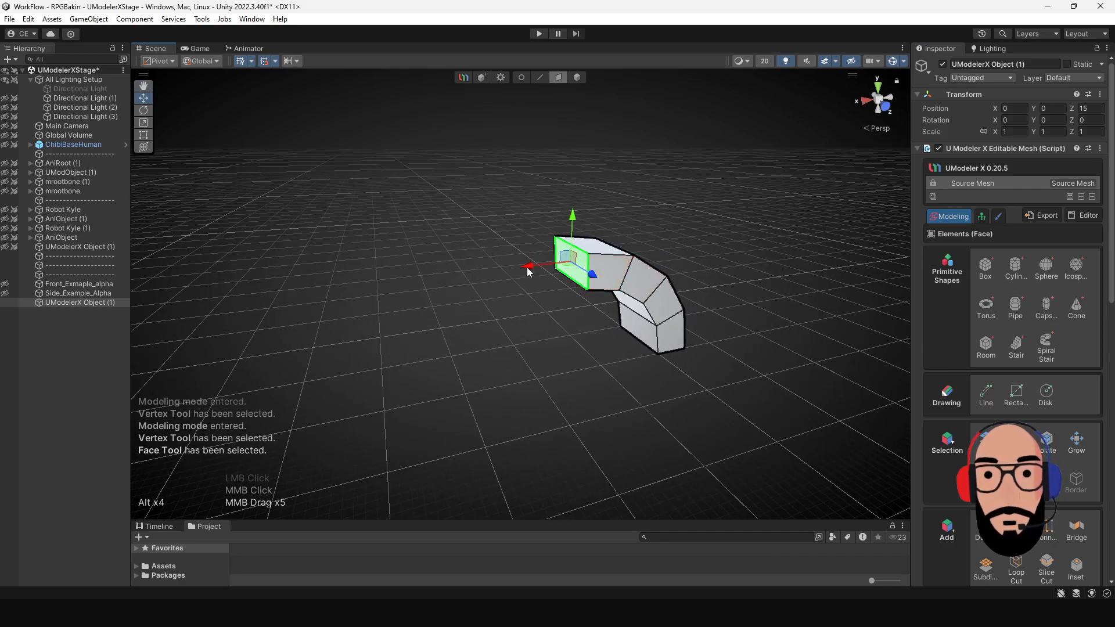
pyautogui.keyDown('shift'); pyautogui.moveTo(528, 267); pyautogui.dragTo(404, 280); pyautogui.keyUp('shift')
pyautogui.keyDown('alt'); pyautogui.moveTo(607, 332); pyautogui.dragTo(523, 302); pyautogui.keyUp('alt')
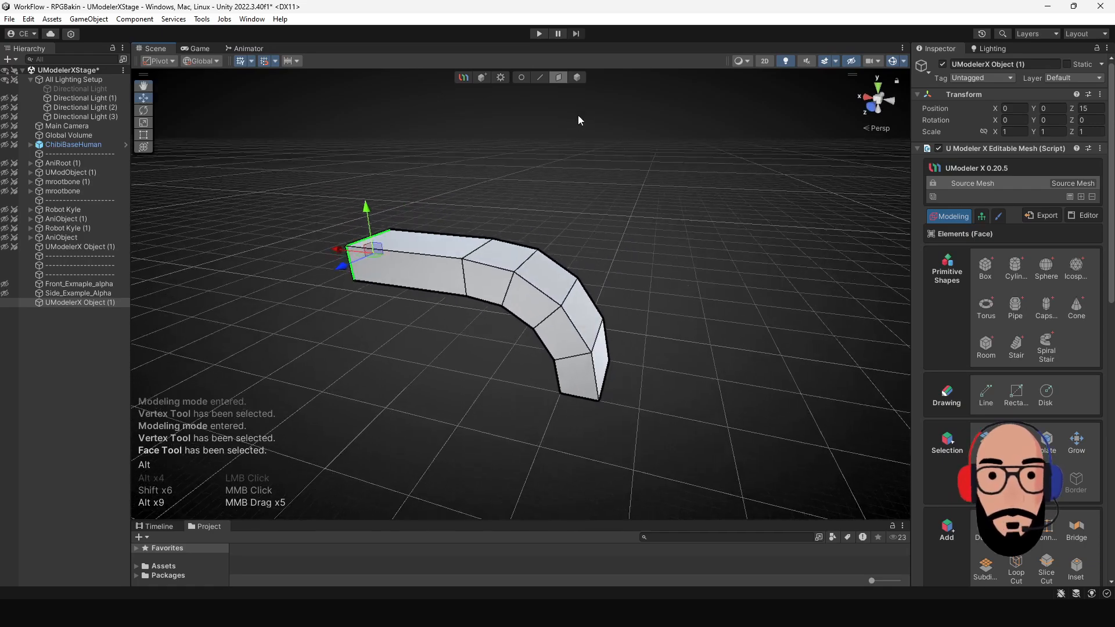
# Switch from face selection to object selection on the extended mesh
pyautogui.click(578, 77)
pyautogui.keyDown('alt'); pyautogui.moveTo(578, 209); pyautogui.dragTo(546, 277); pyautogui.keyUp('alt')
pyautogui.keyDown('alt'); pyautogui.moveTo(612, 349); pyautogui.dragTo(572, 274); pyautogui.keyUp('alt')
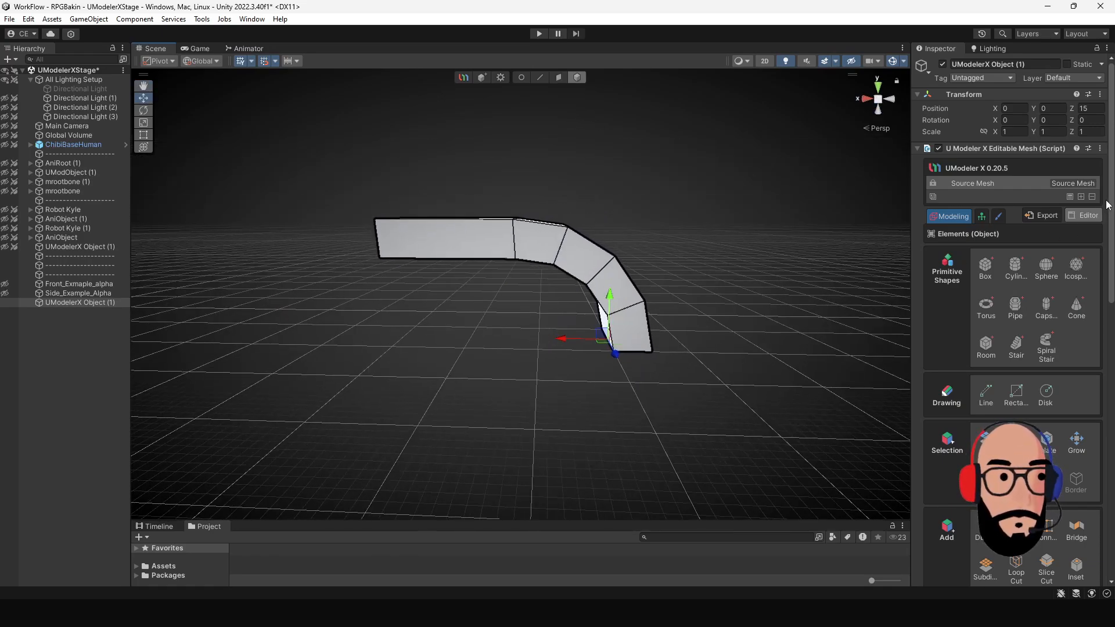
# Try a new Bend modifier on the extended mesh with an angle of about -7.6, and remove it from the stack
pyautogui.click(1070, 197)
pyautogui.click(1045, 209)
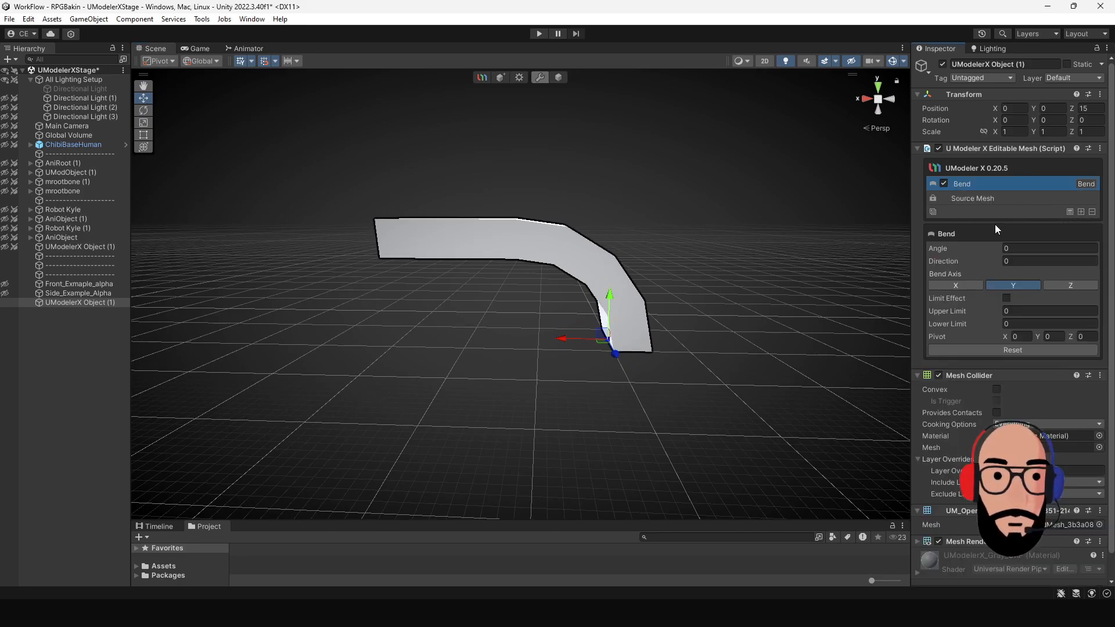
pyautogui.moveTo(984, 249)
pyautogui.mouseDown()
pyautogui.moveTo(997, 245)
pyautogui.moveTo(831, 242)
pyautogui.moveTo(993, 246)
pyautogui.moveTo(955, 254)
pyautogui.moveTo(978, 252)
pyautogui.moveTo(967, 252)
pyautogui.mouseUp()
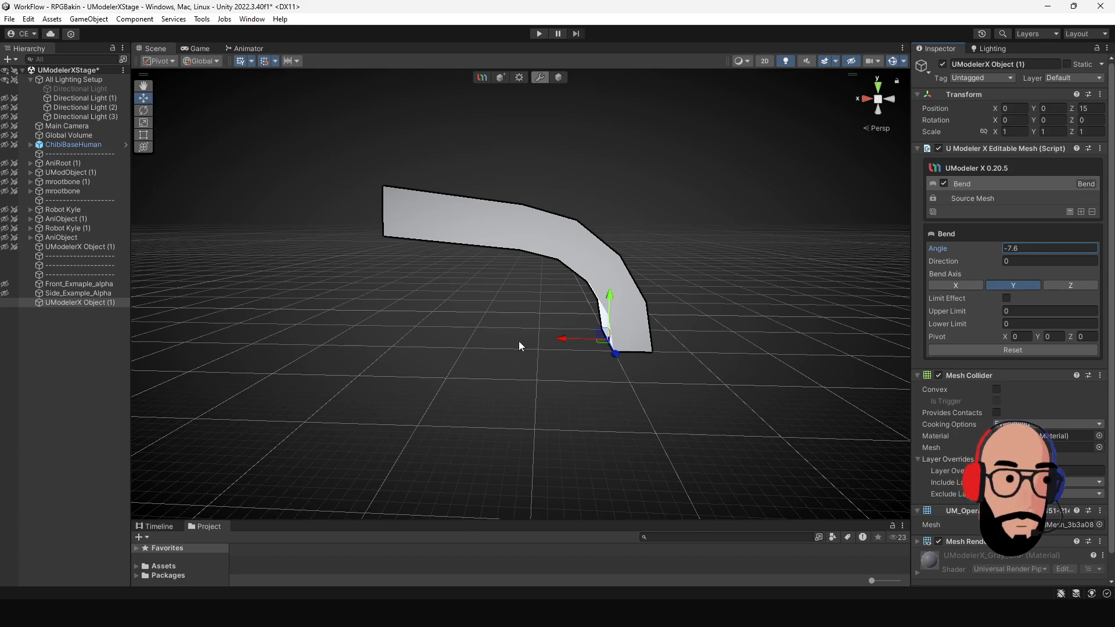
pyautogui.click(1092, 211)
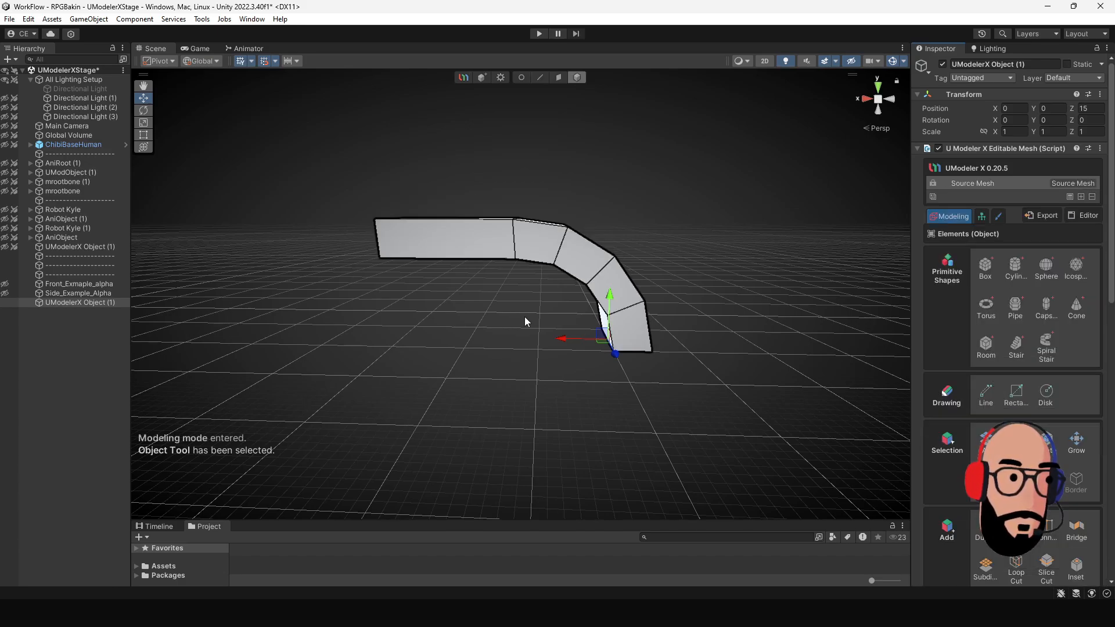
pyautogui.keyDown('alt'); pyautogui.moveTo(423, 322); pyautogui.dragTo(382, 338); pyautogui.keyUp('alt')
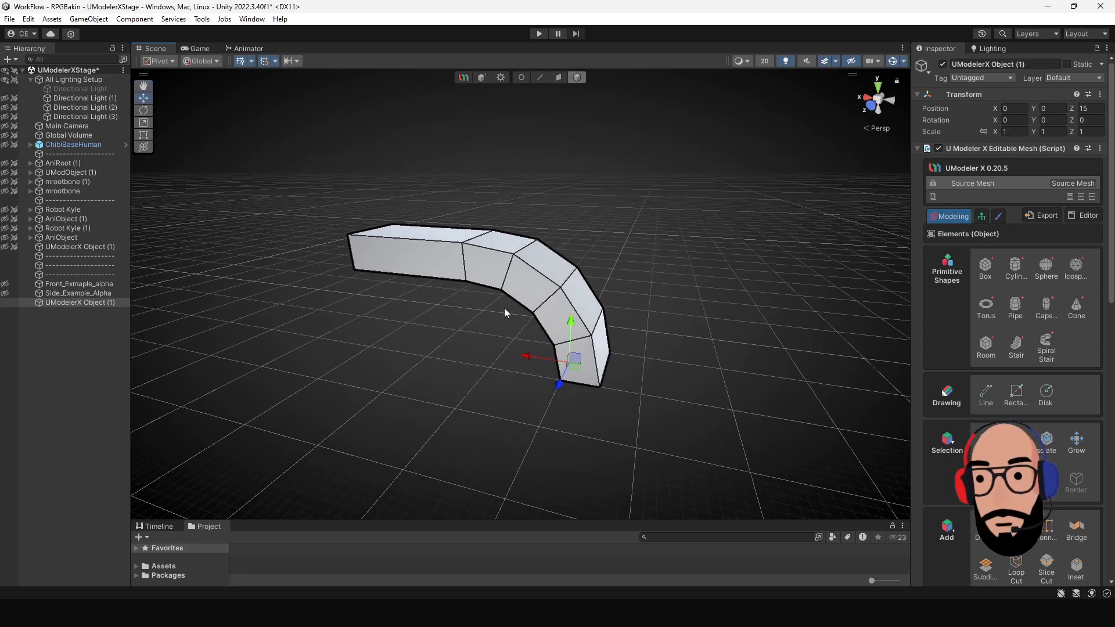
pyautogui.moveTo(507, 309); pyautogui.dragTo(527, 329, button='middle')
pyautogui.keyDown('alt'); pyautogui.moveTo(546, 330); pyautogui.dragTo(470, 348); pyautogui.keyUp('alt')
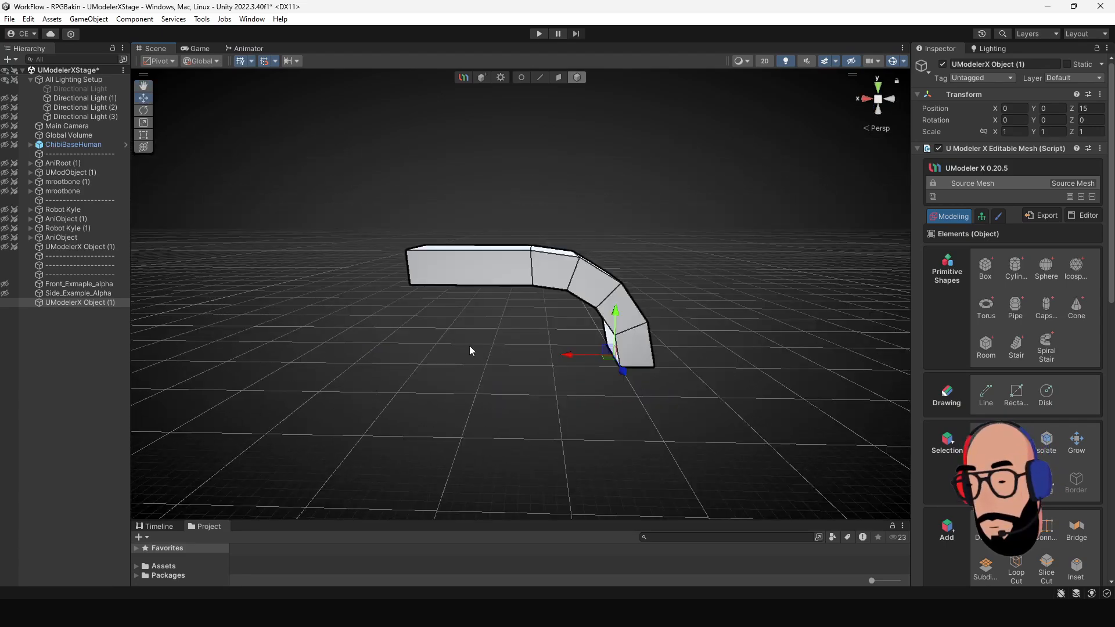
pyautogui.keyDown('alt'); pyautogui.moveTo(566, 329); pyautogui.dragTo(531, 336); pyautogui.keyUp('alt')
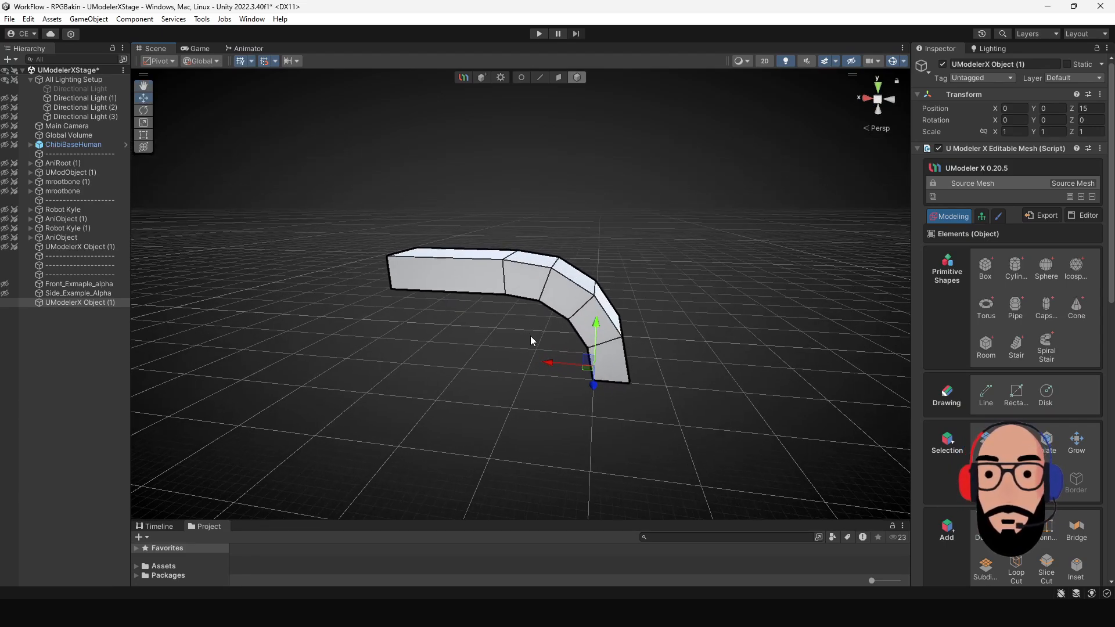